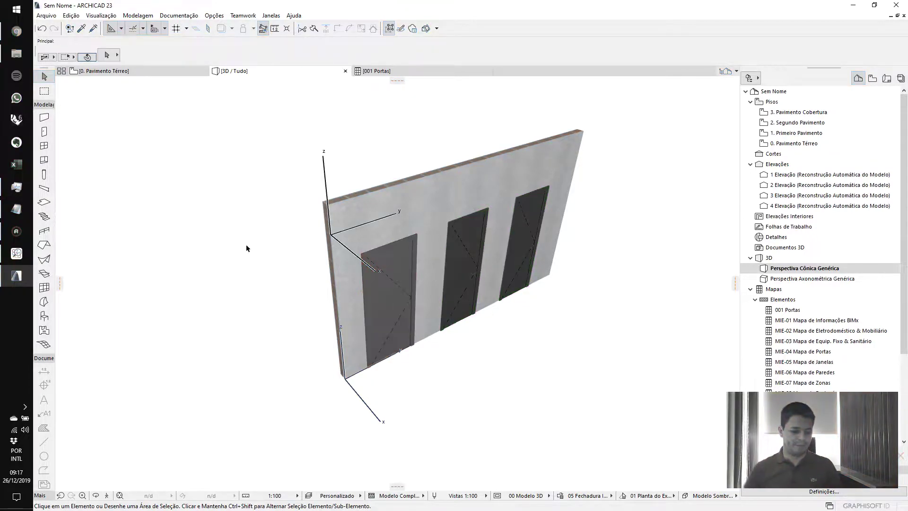
Return to the floor plan and save the project as an ARCHICAD project file named mapeamentoIFC
key(F2)
click(45, 15)
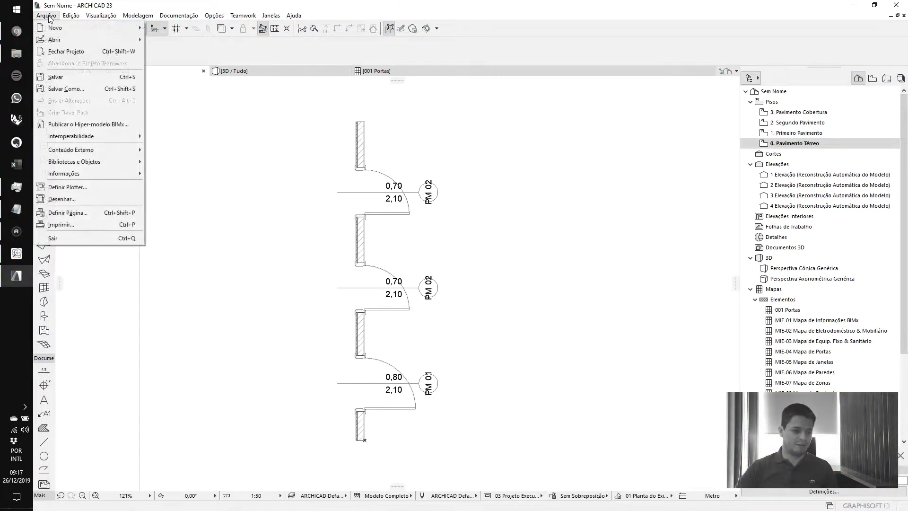
click(62, 87)
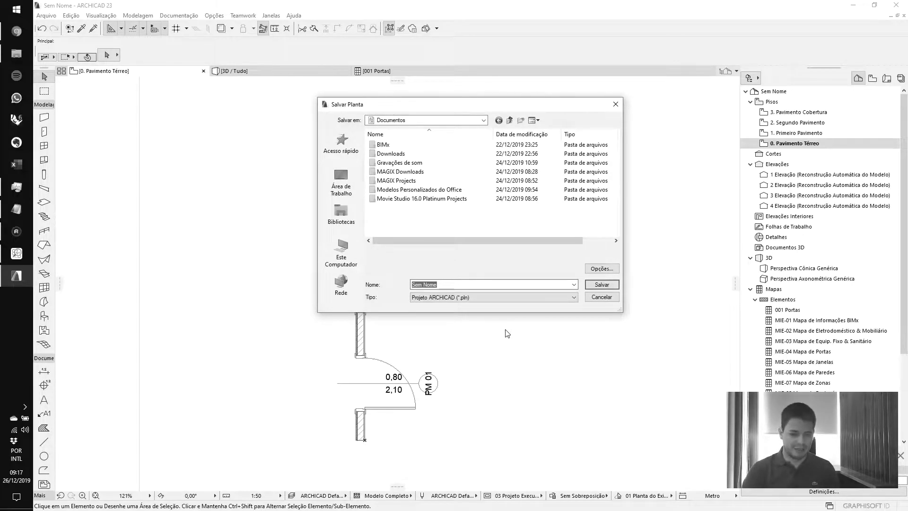
text(mapeamento)
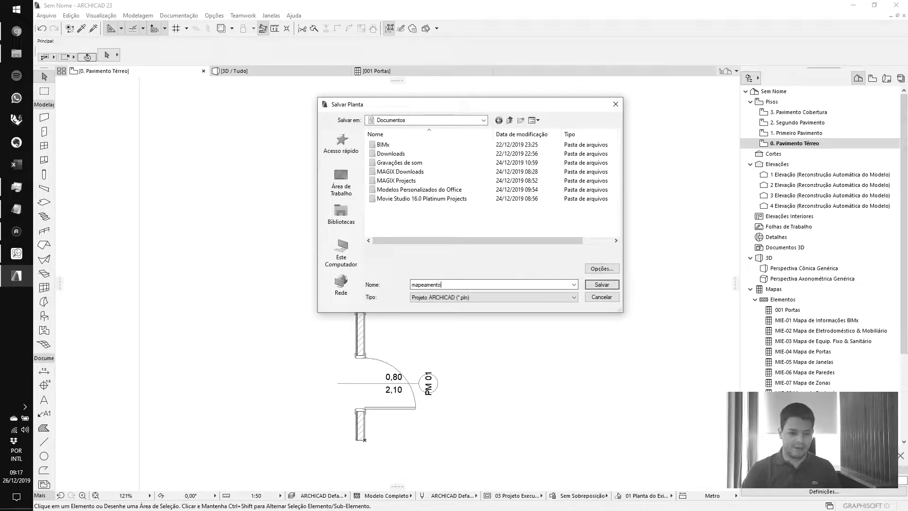
text(IFC)
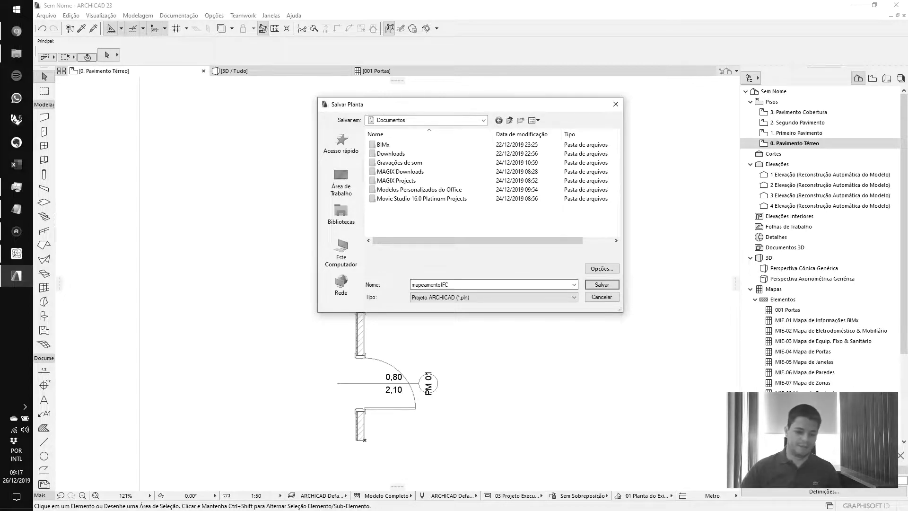
click(603, 284)
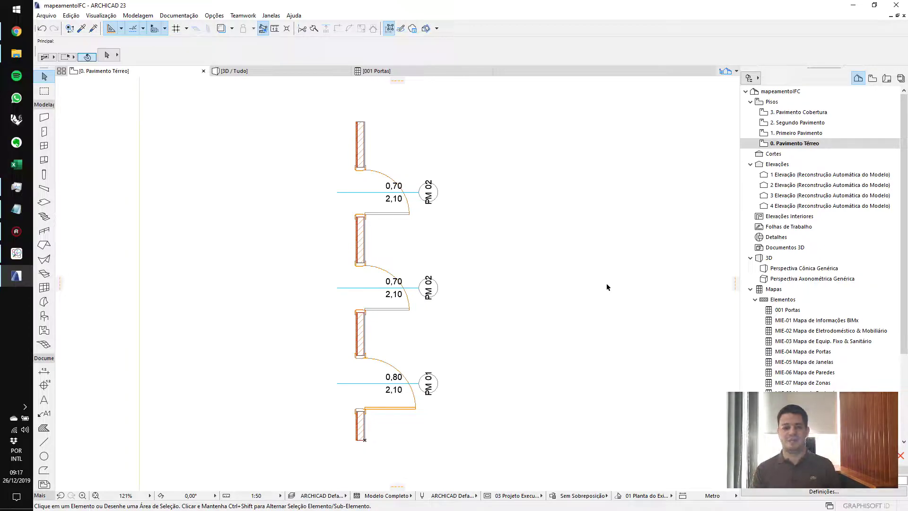
Show the model in 3D and set its graphic override combination to Sem Sobreposição
key(F3)
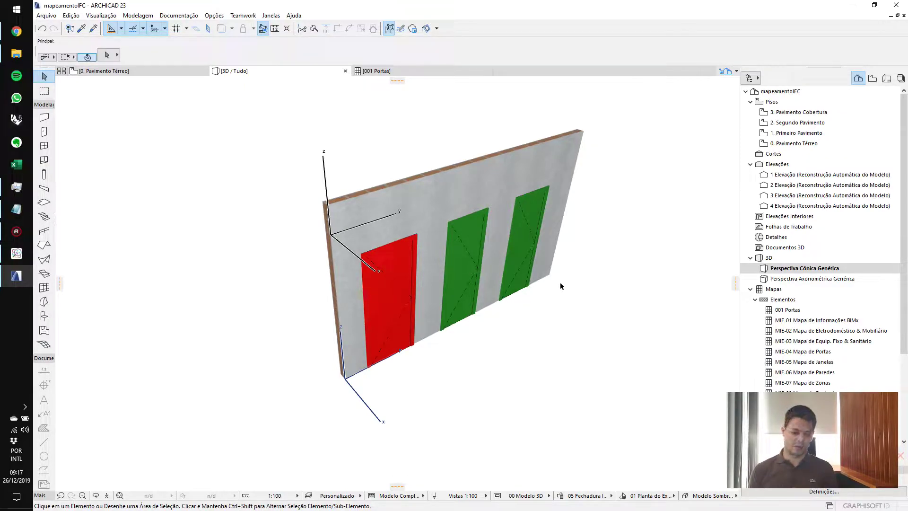
click(589, 495)
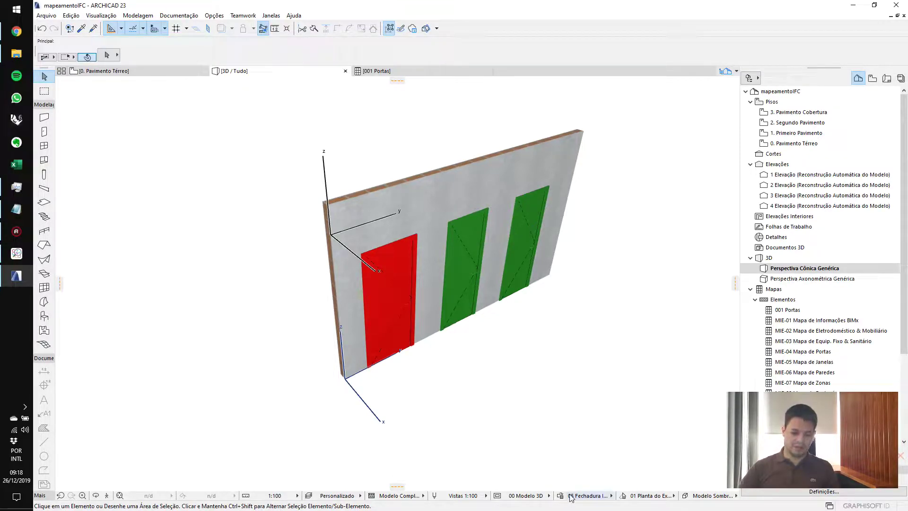
click(632, 364)
Export the 3D model to the desktop as IFC file mapeamentoIFC, using the Exportação Geral com Quantidades translator
click(46, 15)
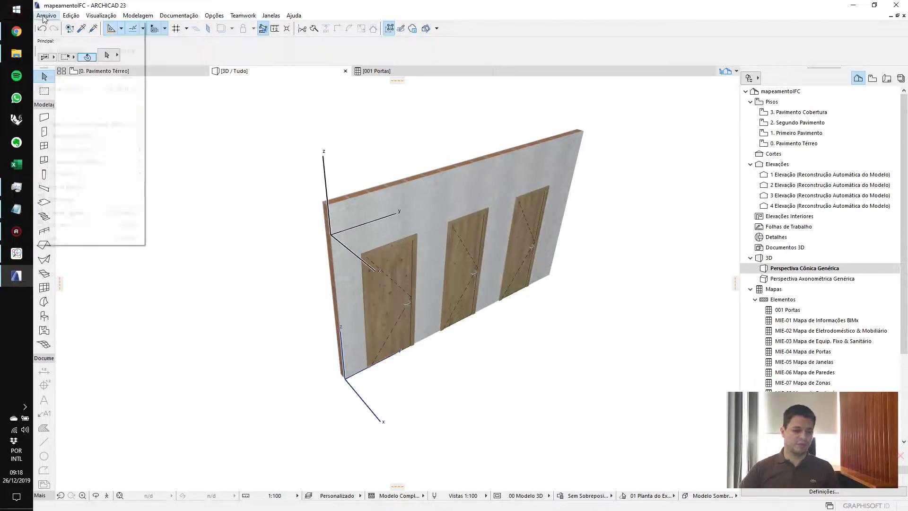
click(56, 76)
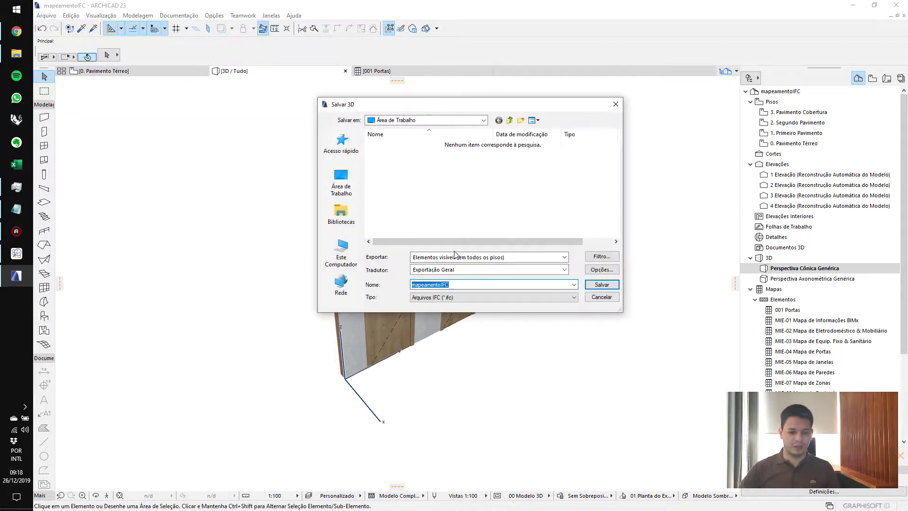
click(501, 285)
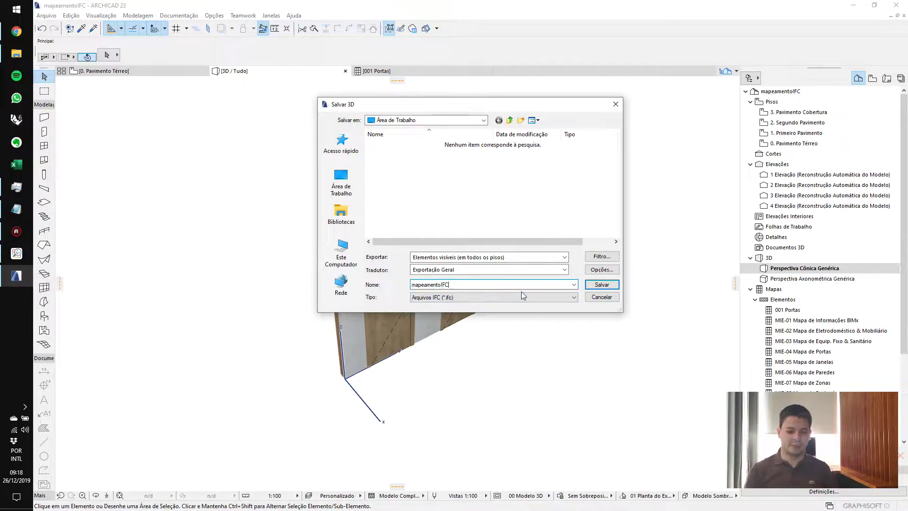
click(537, 270)
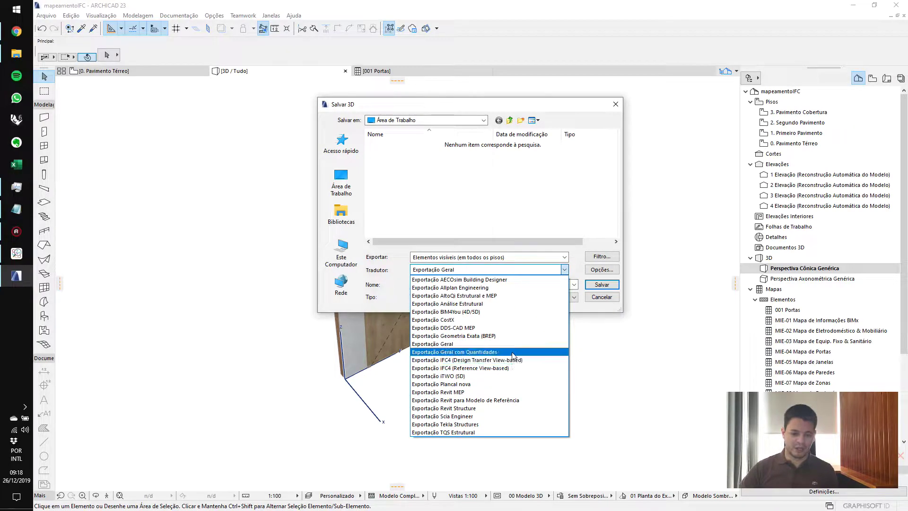
click(514, 352)
click(602, 286)
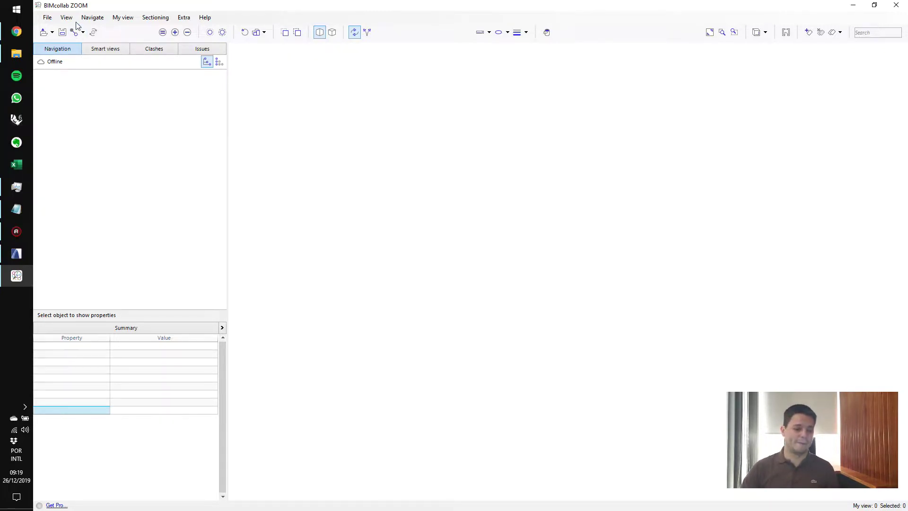
Open mapeamentoIFC.ifc from the desktop in BIMcollab ZOOM
click(47, 18)
click(53, 29)
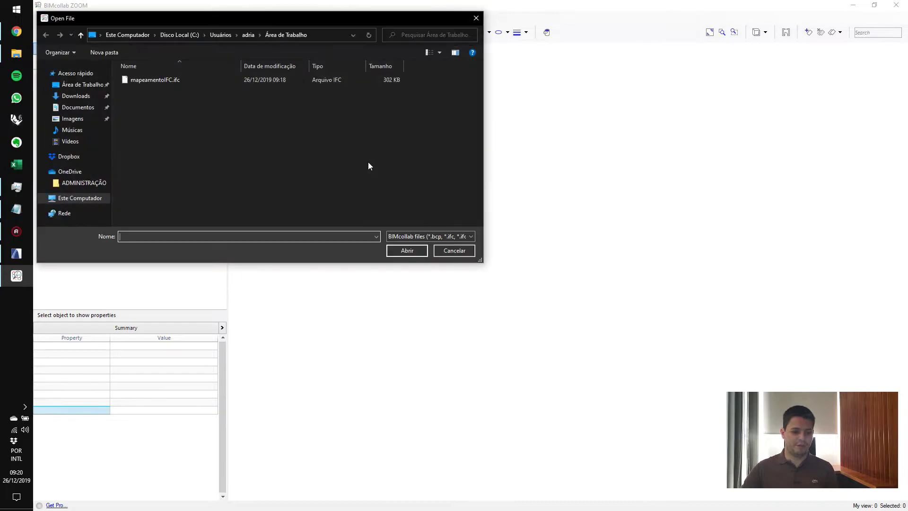
click(162, 80)
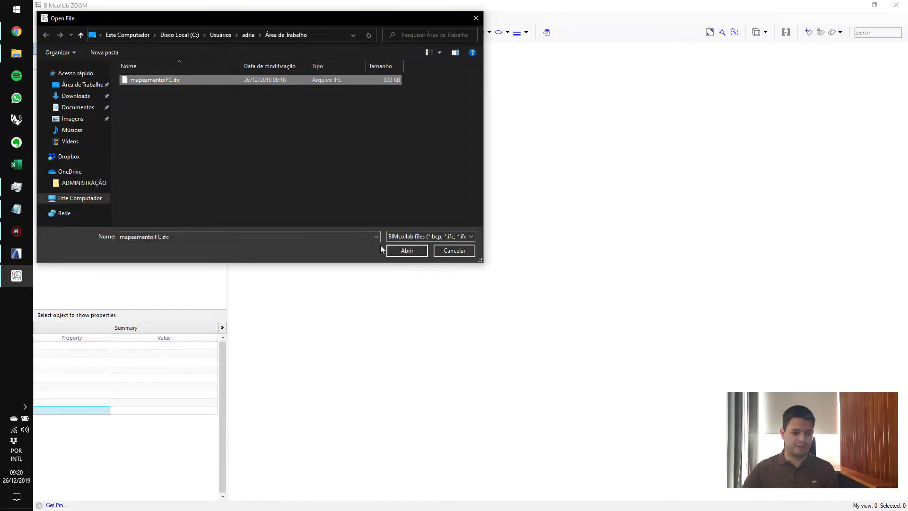
click(407, 250)
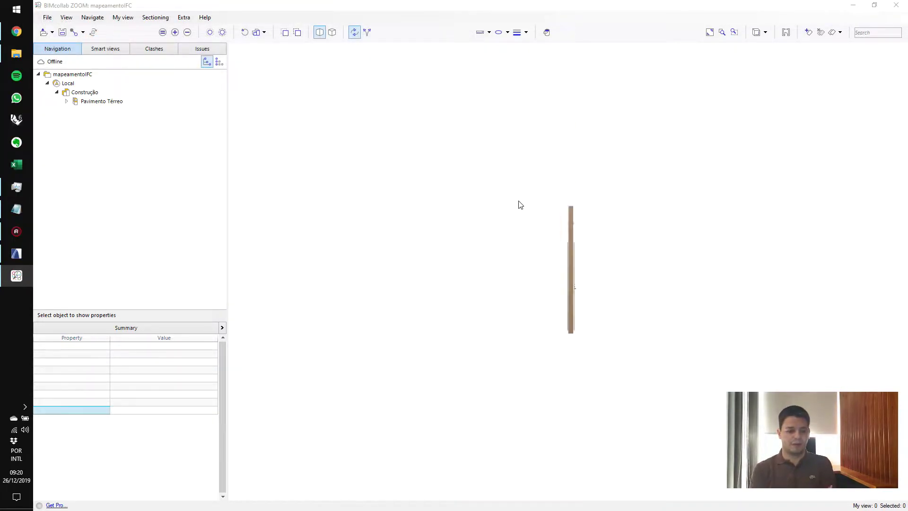
Select the nearest of the wall's three doors and widen the properties area to show its property sets
drag(592, 222, 502, 251)
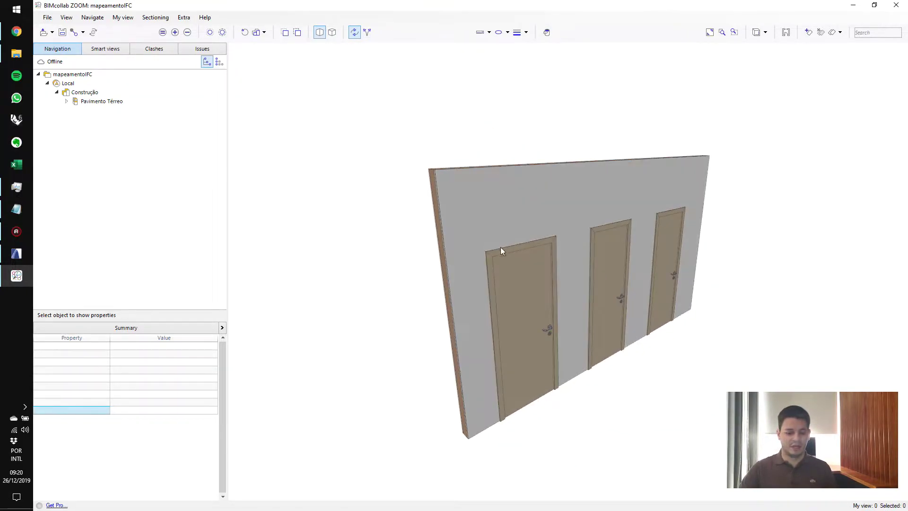
drag(462, 216, 507, 216)
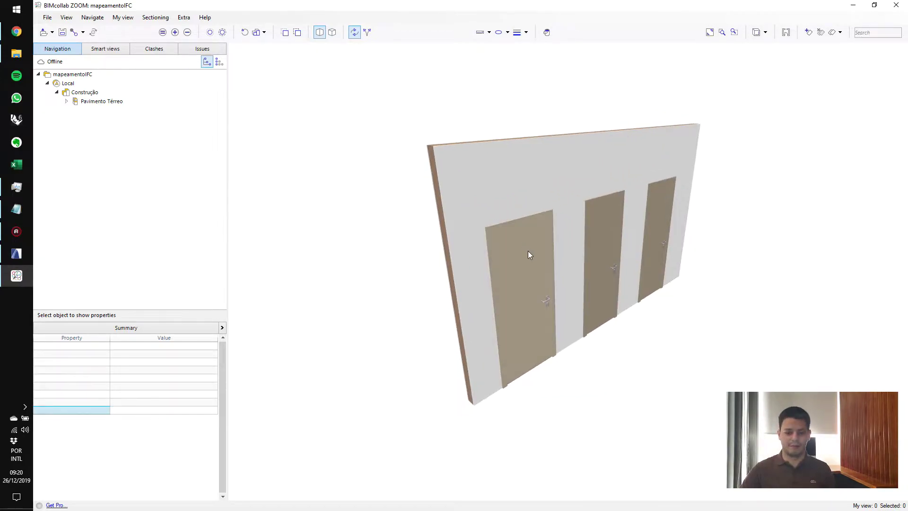
click(528, 251)
drag(228, 251, 607, 250)
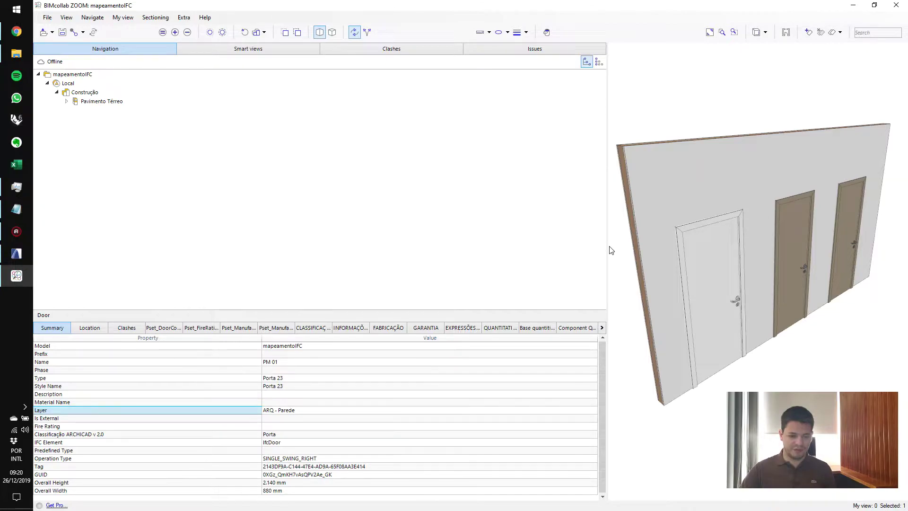
drag(604, 248, 663, 257)
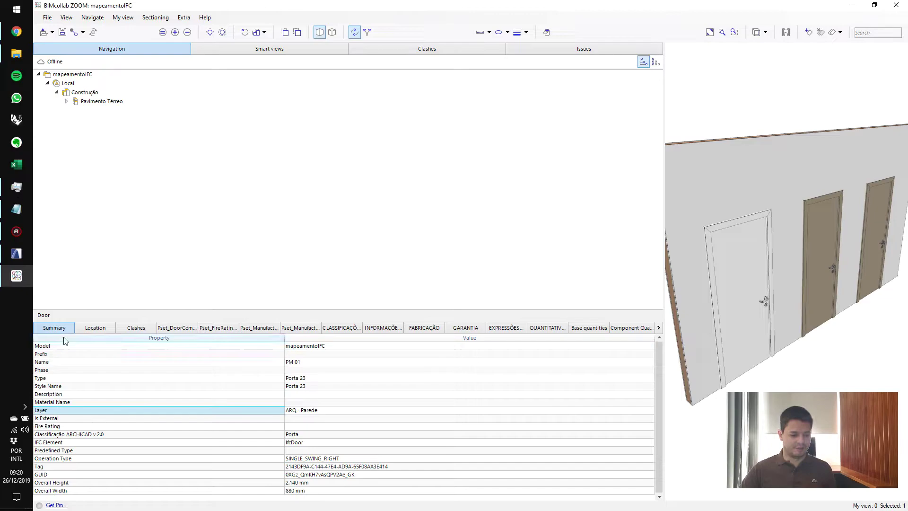
Examine the selected door's exported property sets, from Location through manufacturer and fabrication data to base and component quantities
click(91, 328)
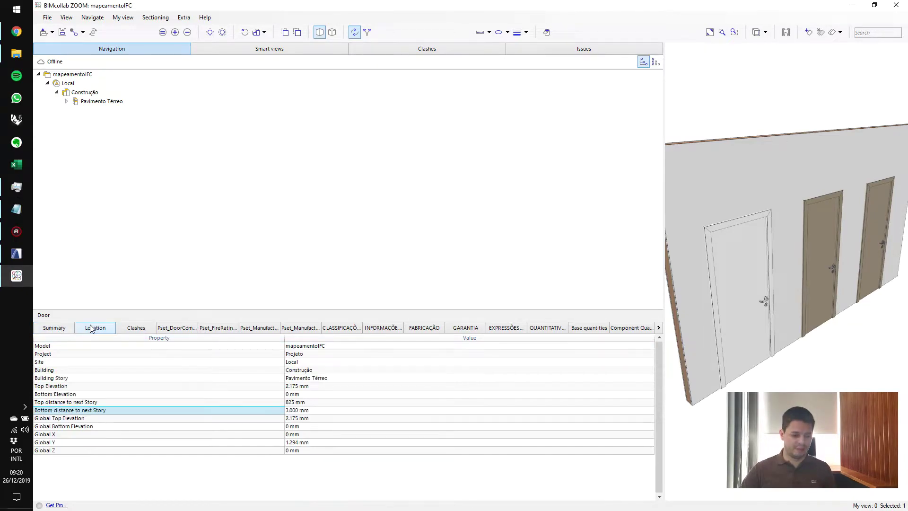
click(137, 329)
click(176, 331)
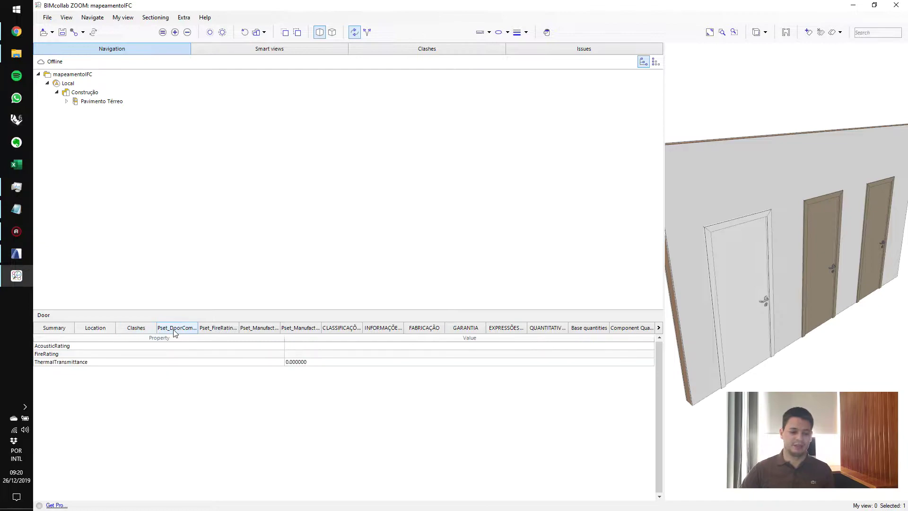
click(215, 330)
click(246, 331)
click(305, 331)
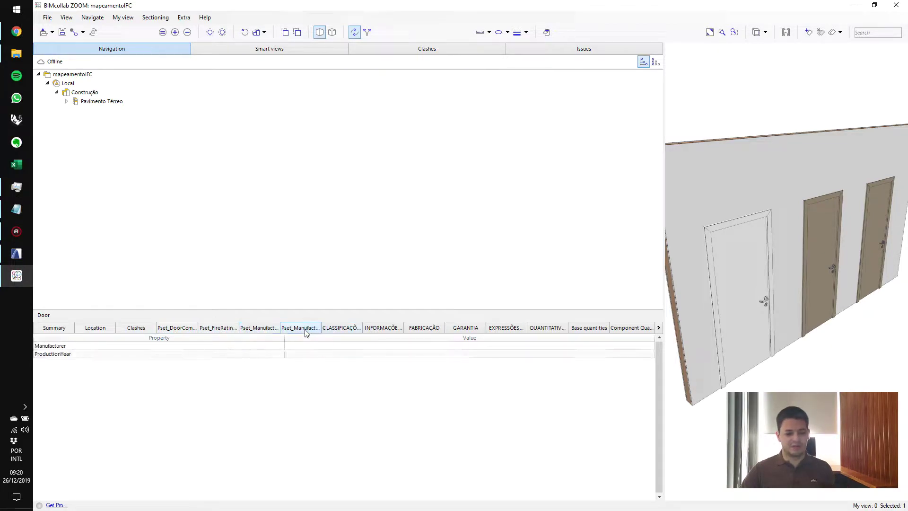
click(334, 326)
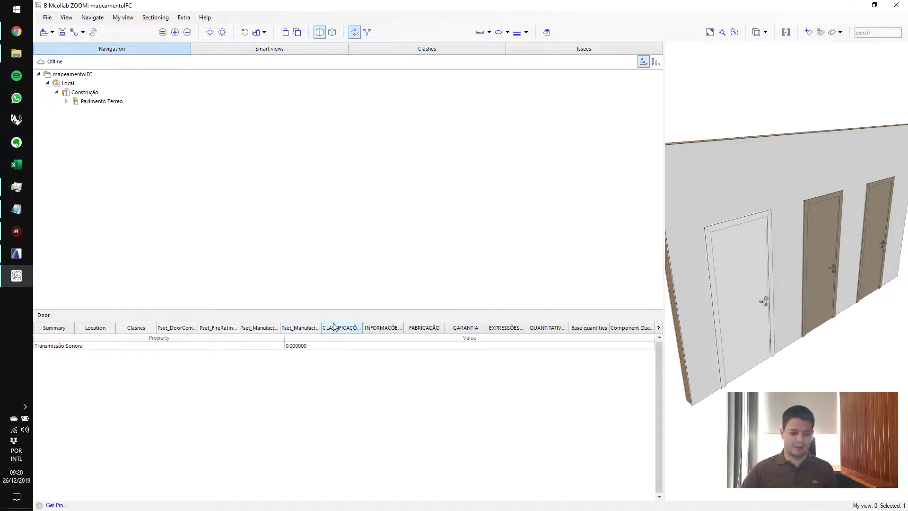
click(376, 331)
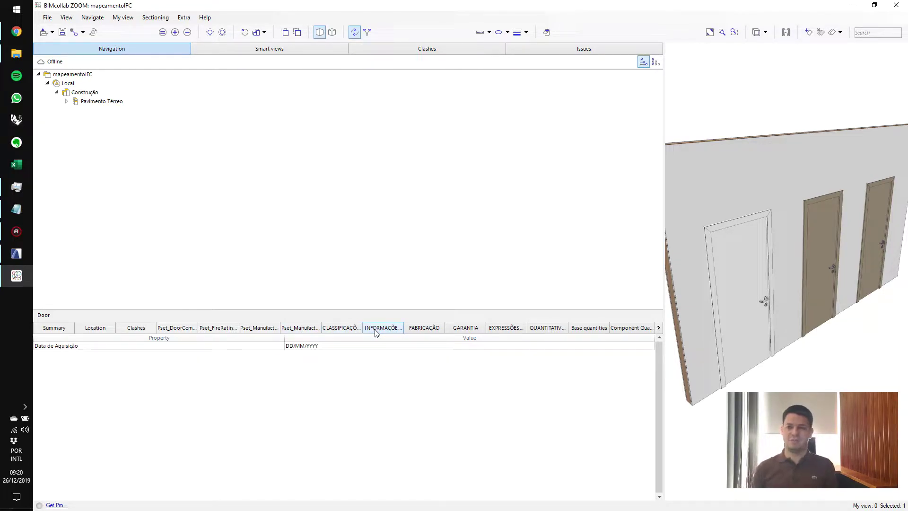
click(424, 331)
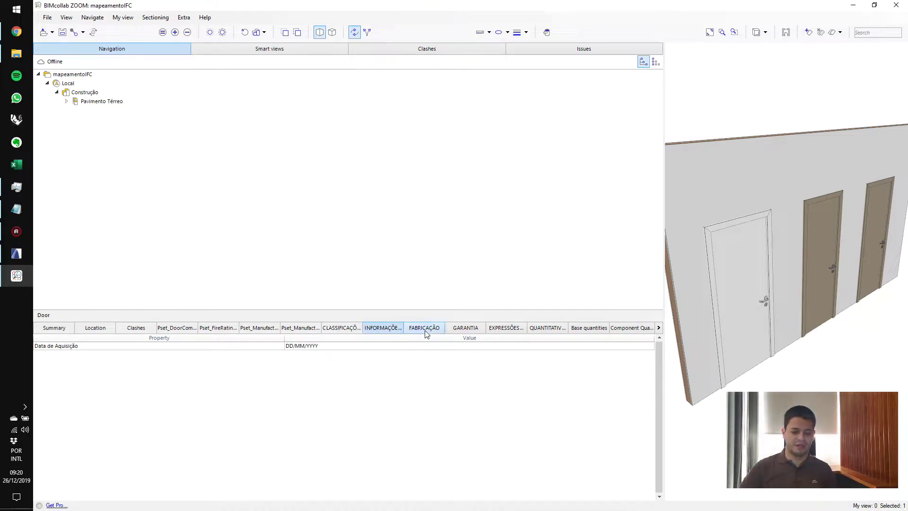
click(541, 329)
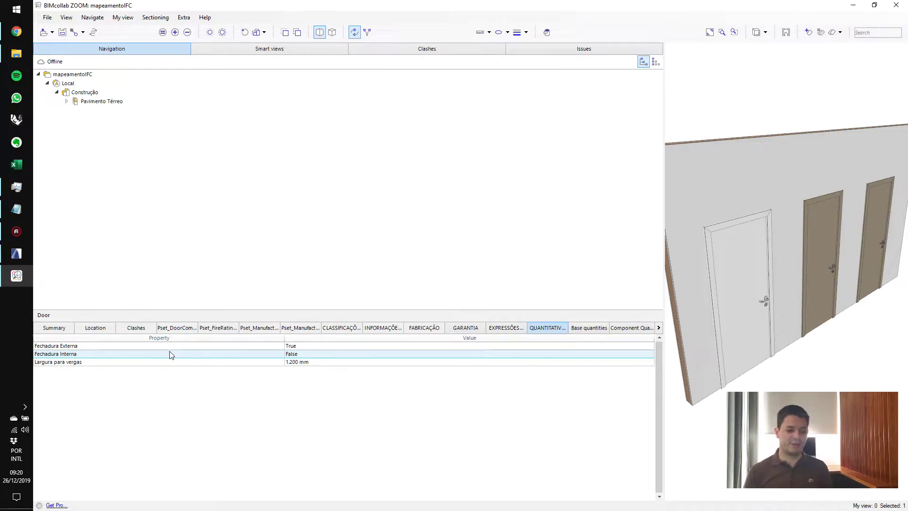
click(588, 328)
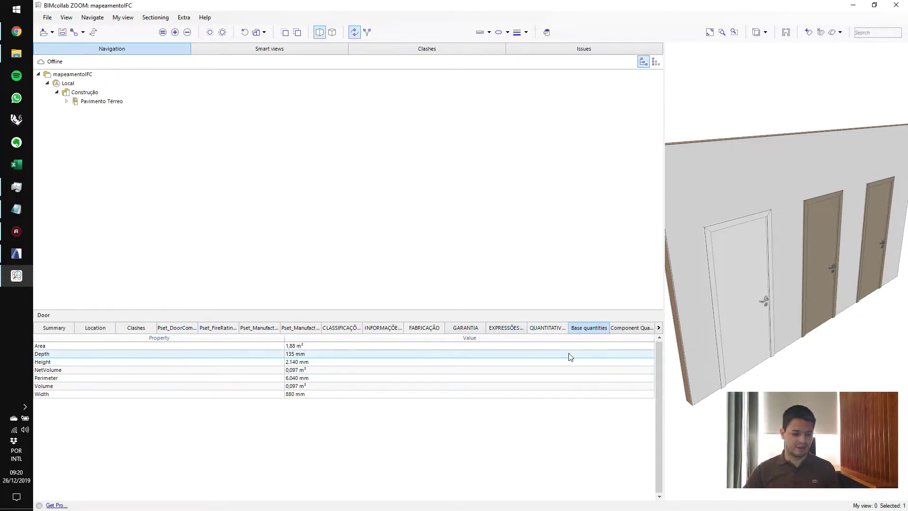
click(623, 328)
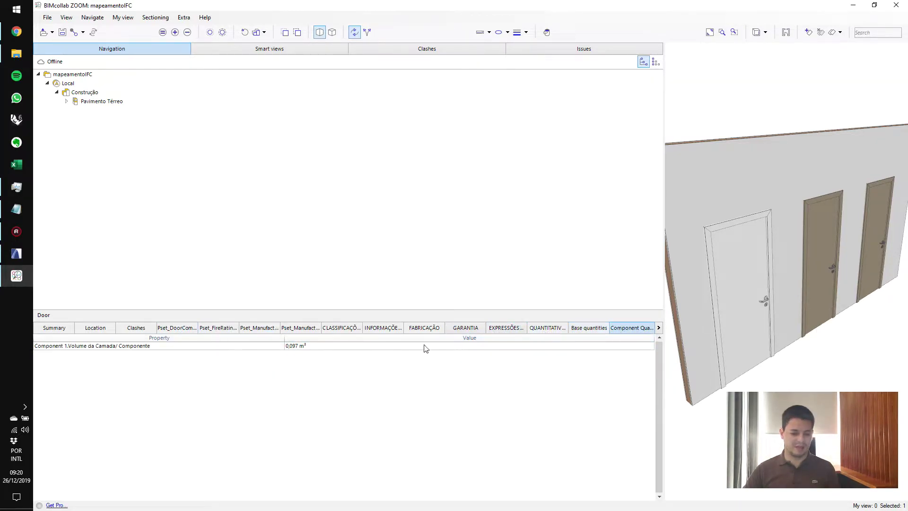
Recheck the door's Location data, its quantity set with the lock and lintel-width properties, and its fire rating set
click(120, 331)
click(113, 329)
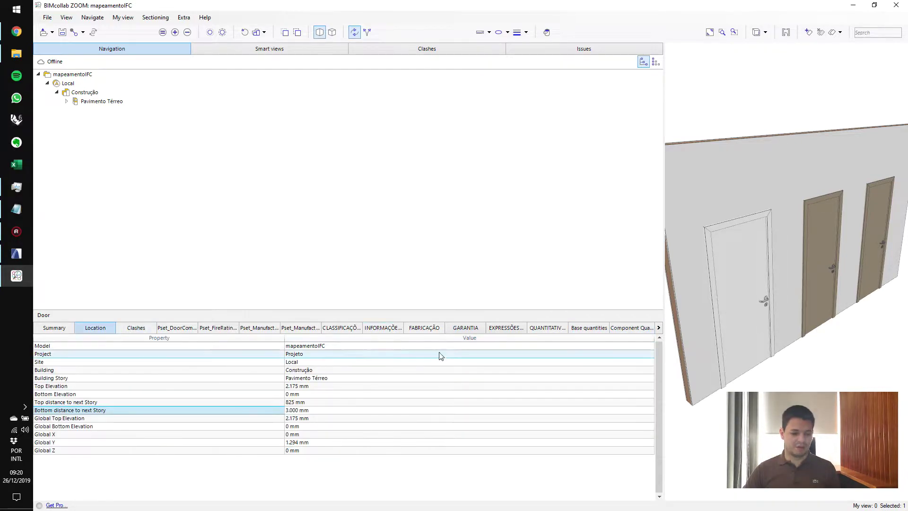
click(541, 329)
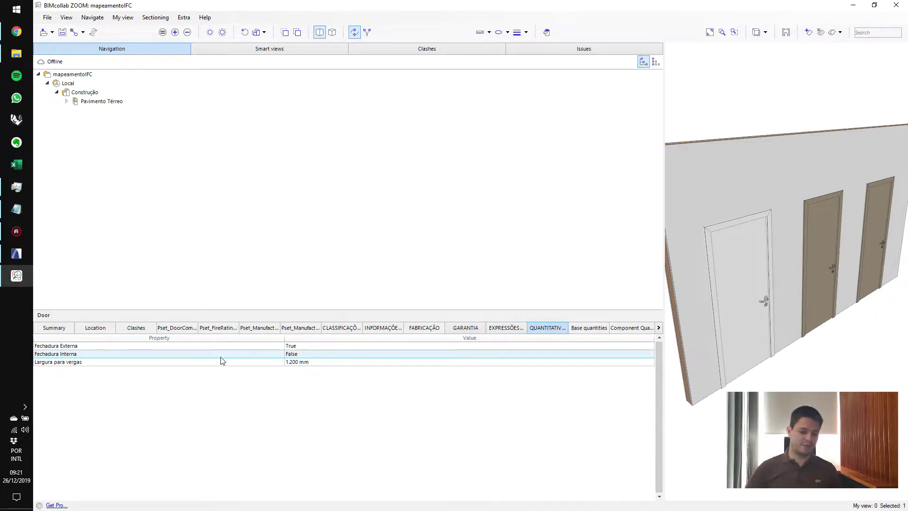
click(218, 328)
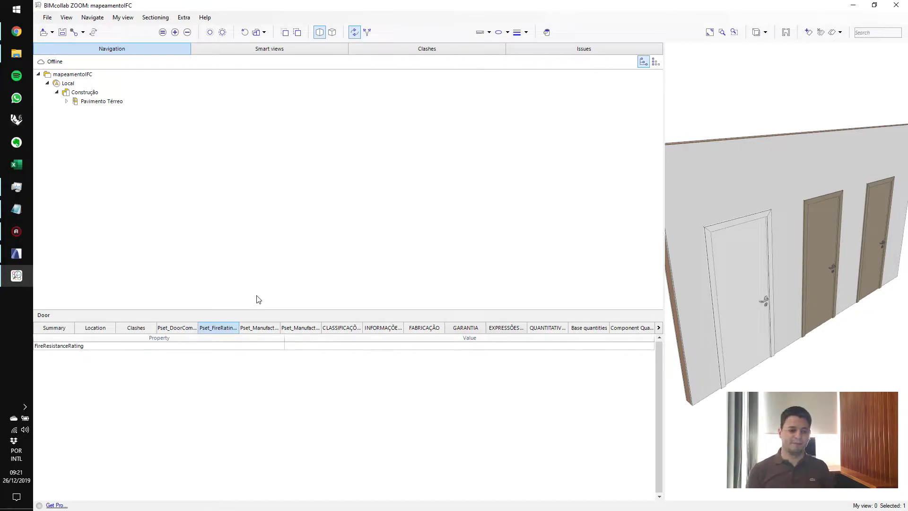
Switch to the Google Sheets mapping plan and review the SSB - Descricao property's set, name, description, autofill flag, data source and value type
key(alt+Tab)
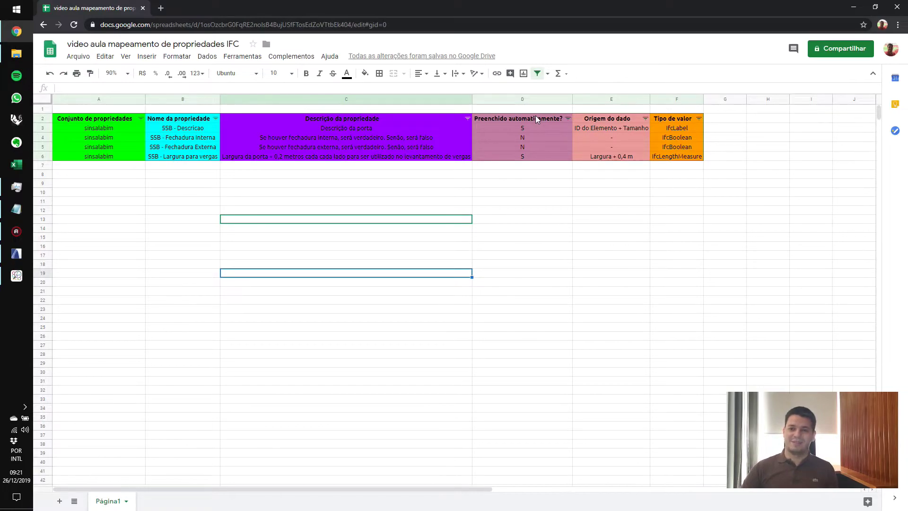
click(548, 246)
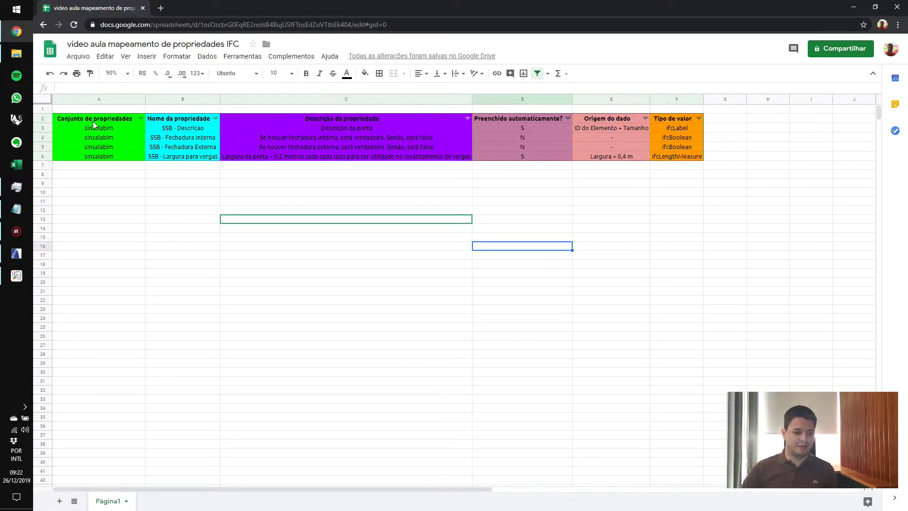
drag(96, 123, 99, 163)
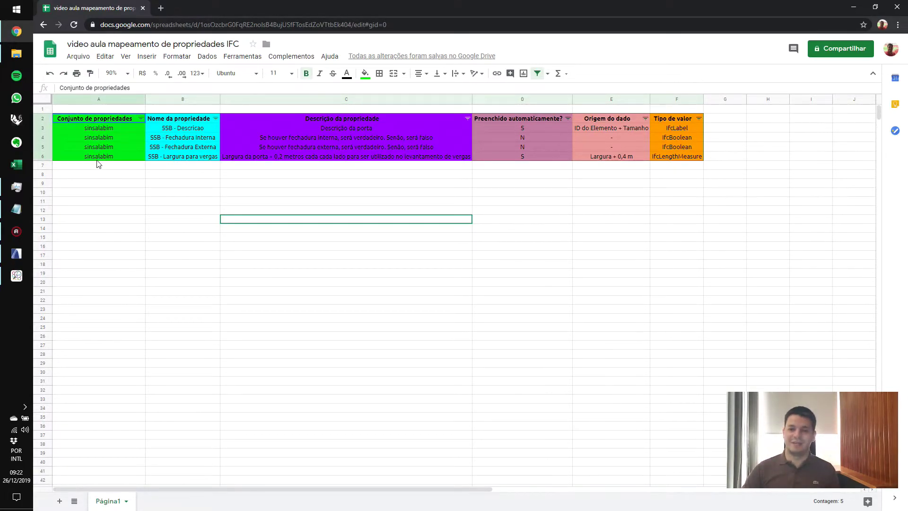
click(166, 129)
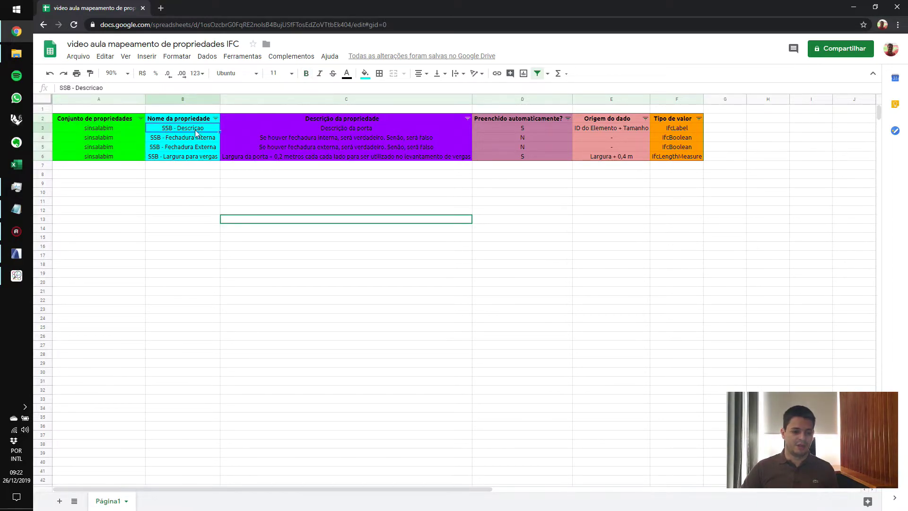
click(292, 130)
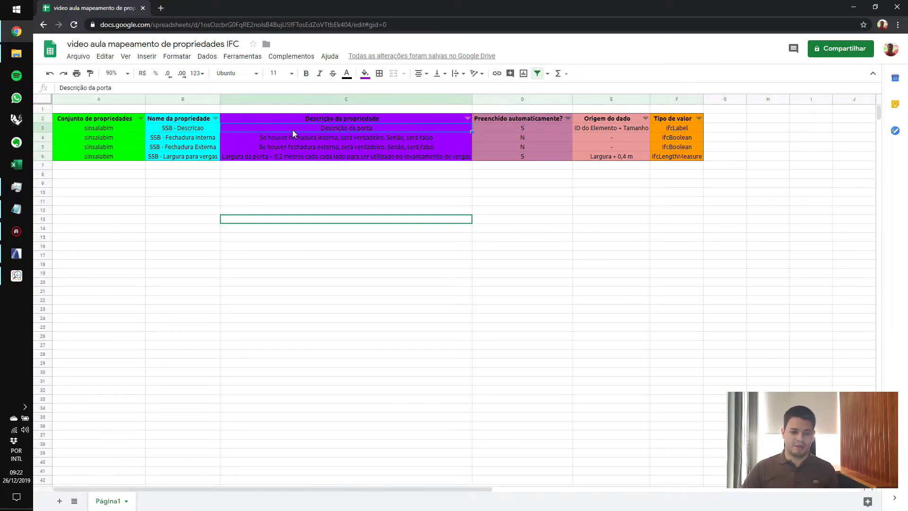
click(543, 127)
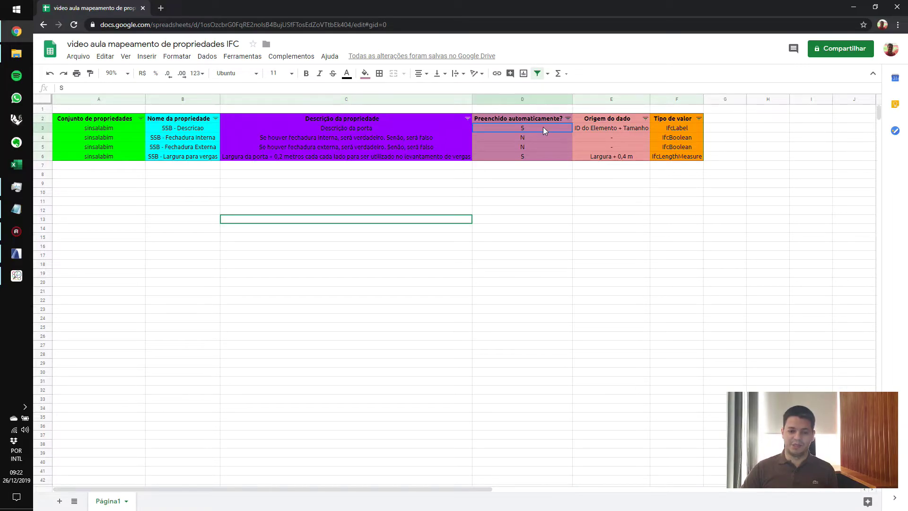
click(630, 131)
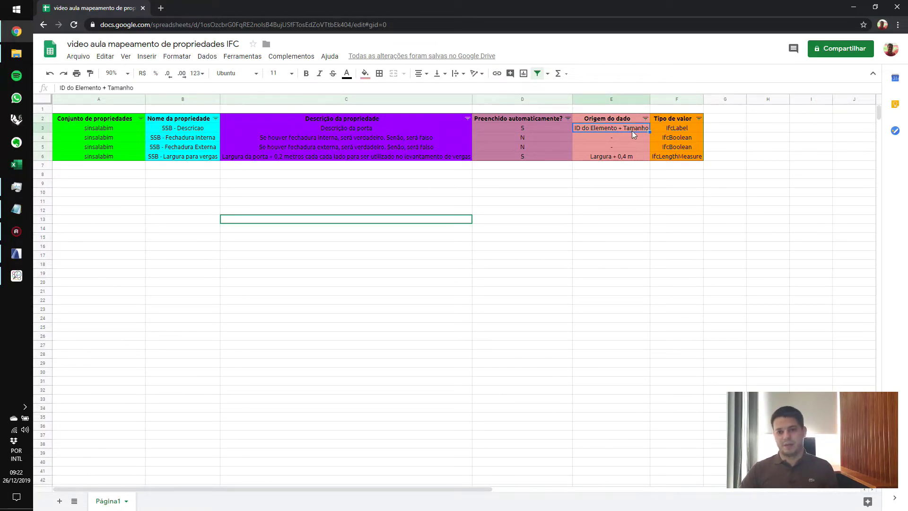
click(690, 128)
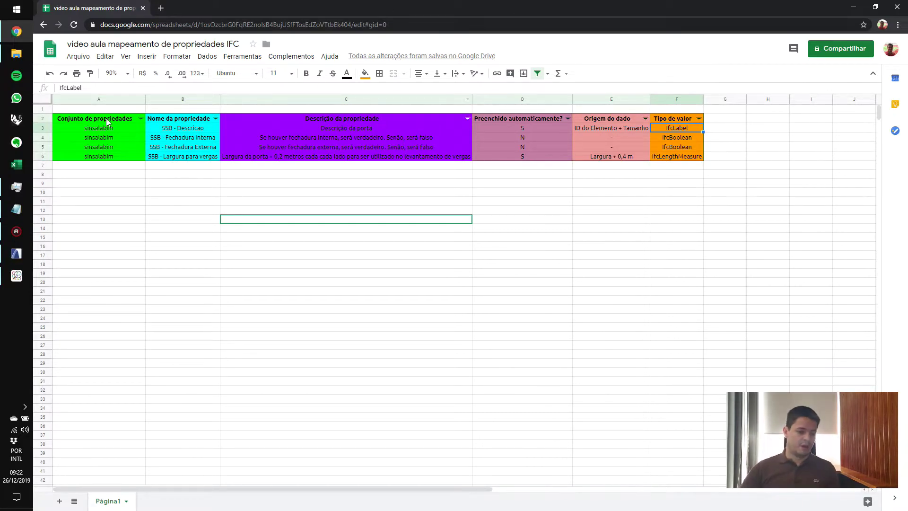
Review the SSB - Fechadura Interna row's property set, autofill flag, data source and value type
click(114, 138)
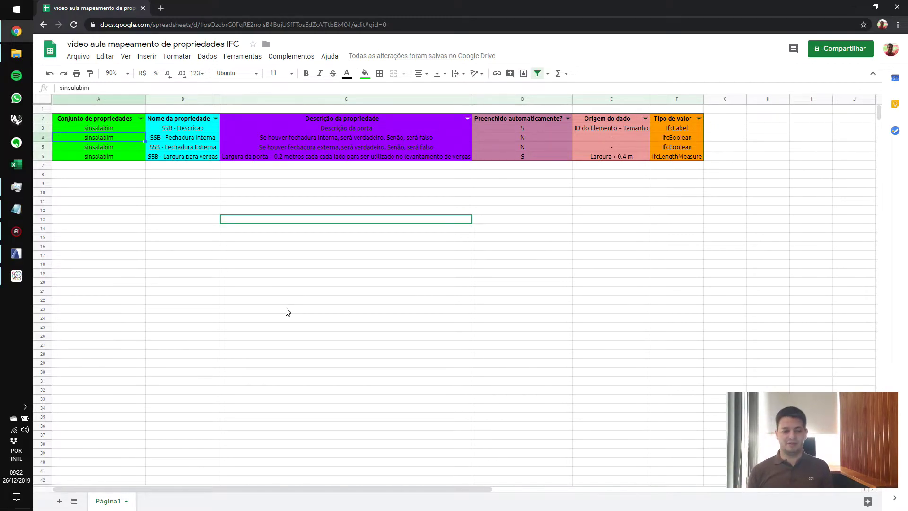
click(503, 142)
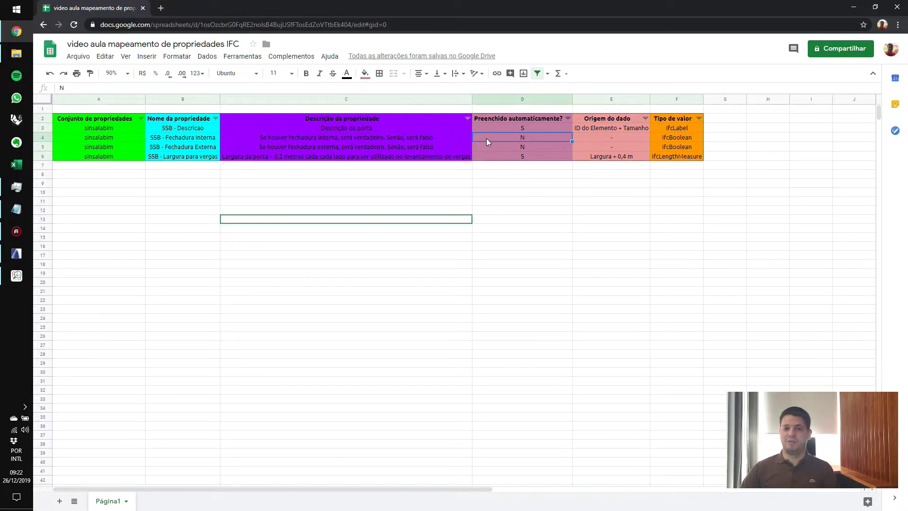
click(621, 138)
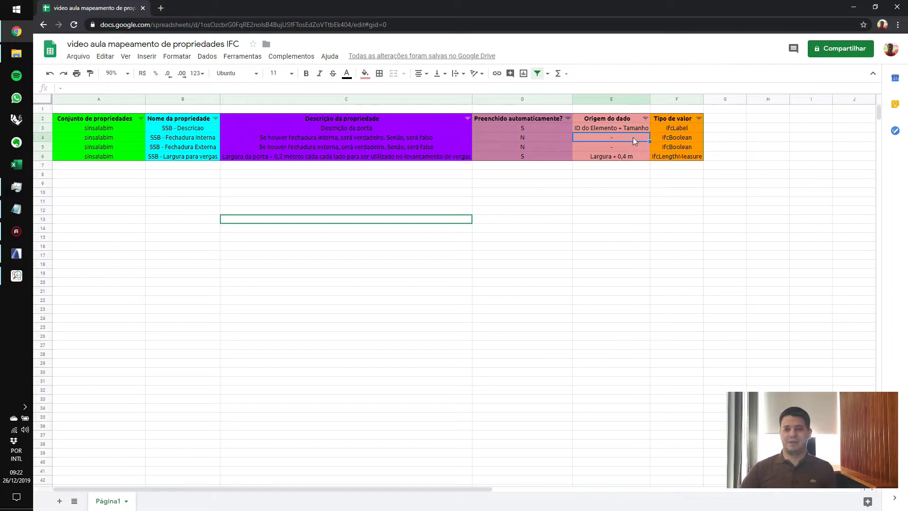
click(670, 136)
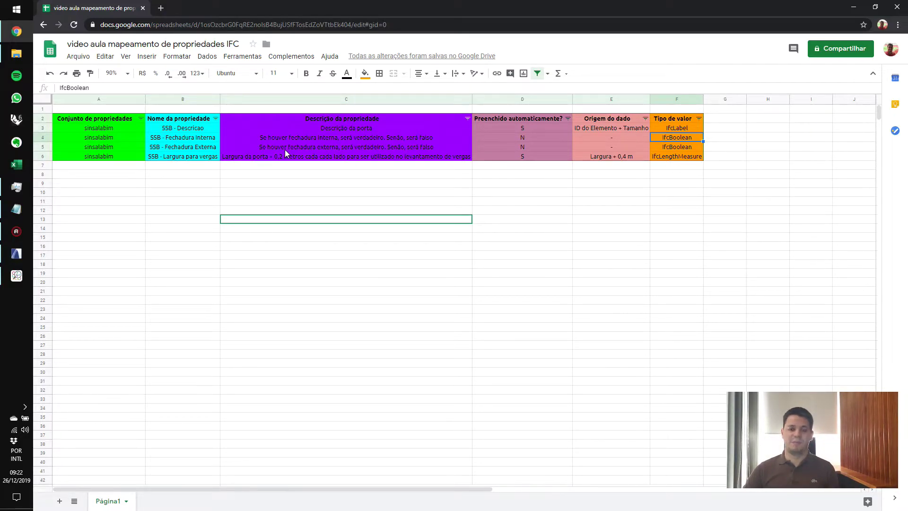
Remove the duplicated word "cada" from the description of the SSB - Largura para vergas property
click(116, 155)
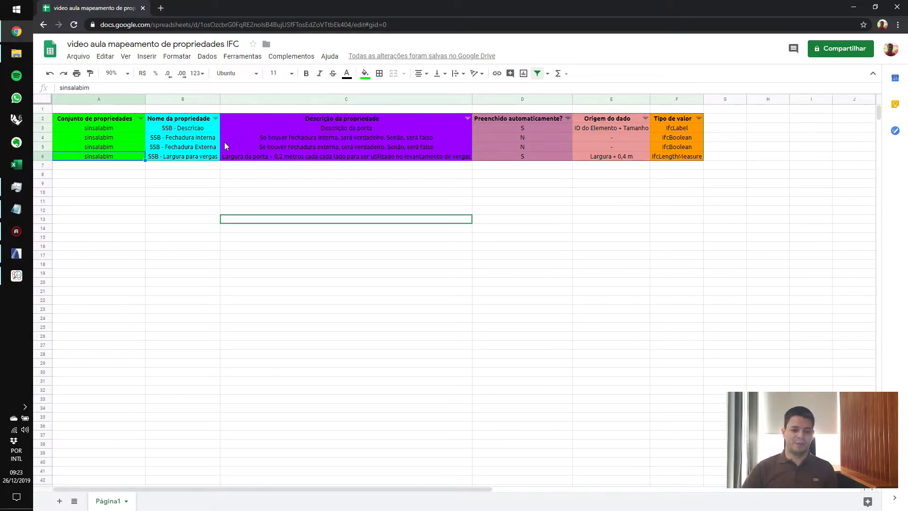
click(275, 146)
key(Down)
double_click(168, 89)
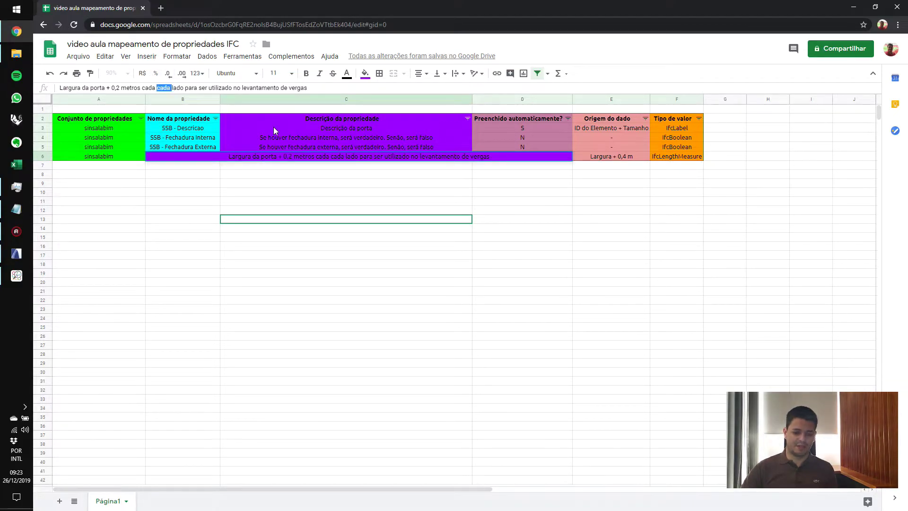
key(BackSpace)
key(Return)
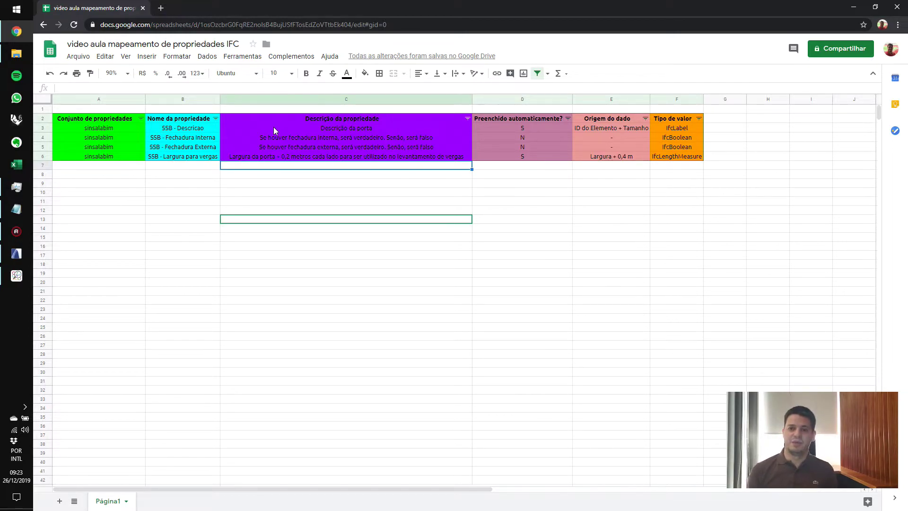
key(Tab)
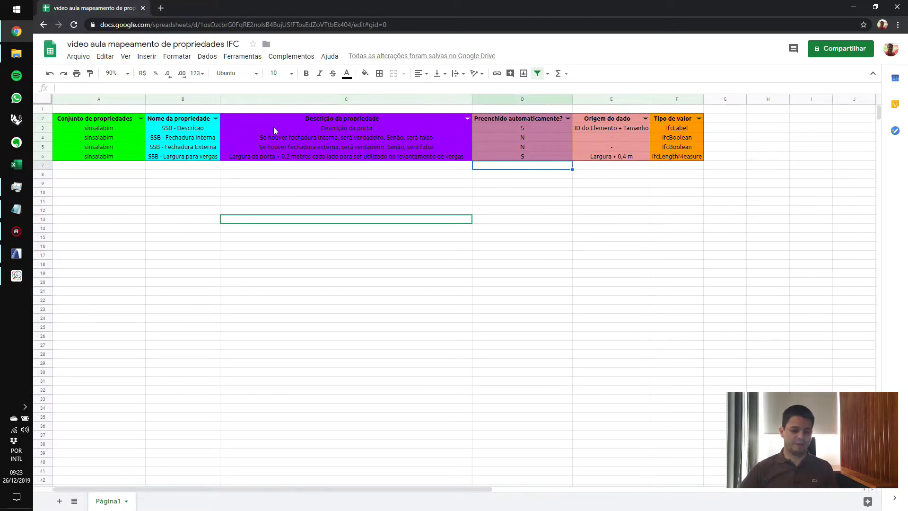
Switch to ARCHICAD and open the IFC property export map of the Exportação Geral com Quantidades translator
key(alt+Tab)
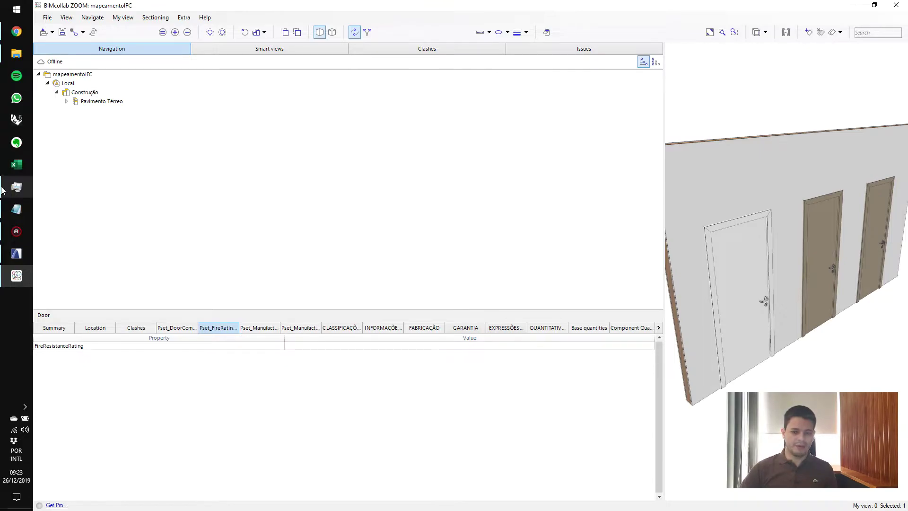
click(16, 253)
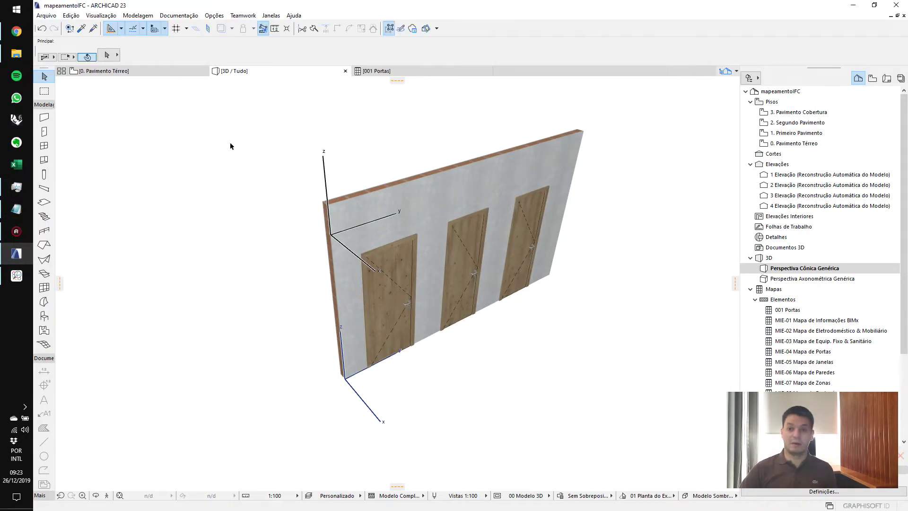
click(46, 16)
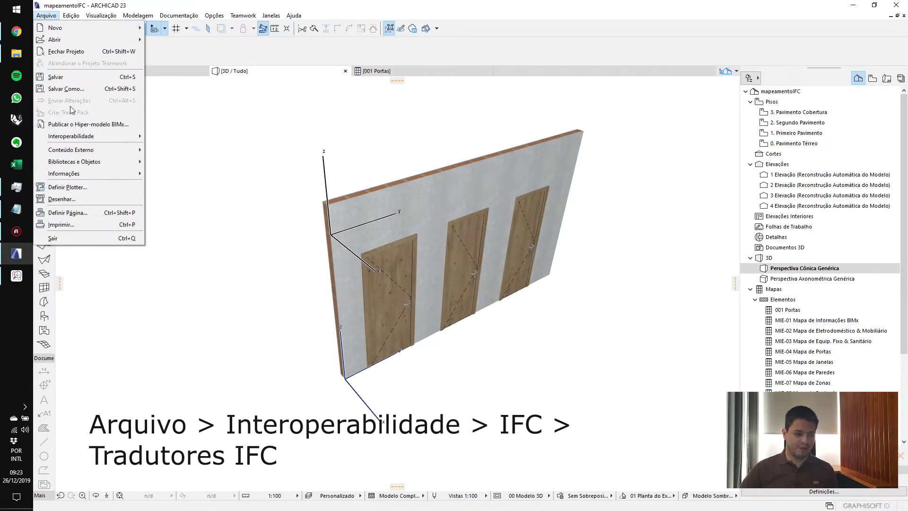
mouse_move(81, 136)
mouse_move(188, 148)
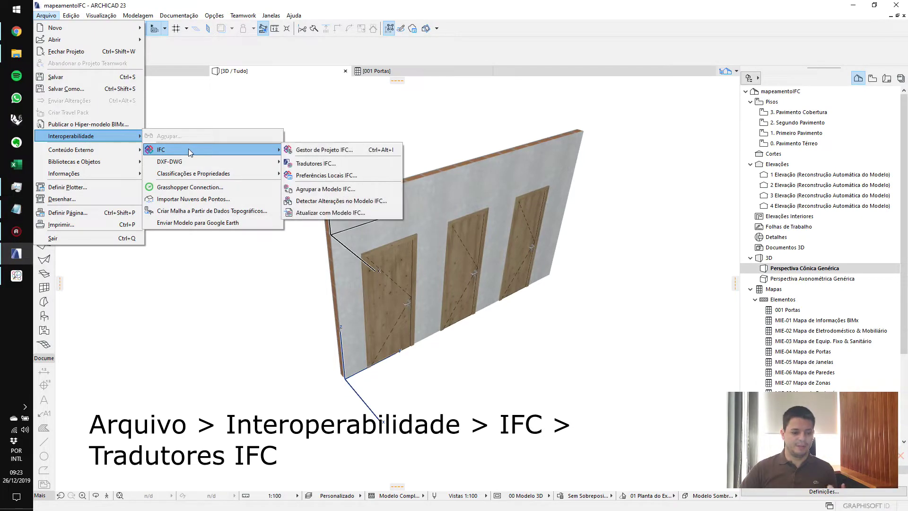
click(386, 165)
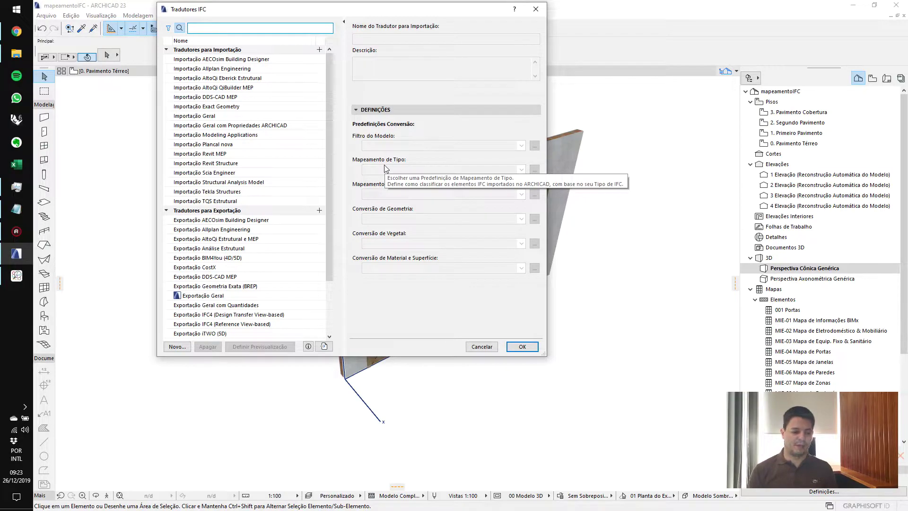
click(285, 305)
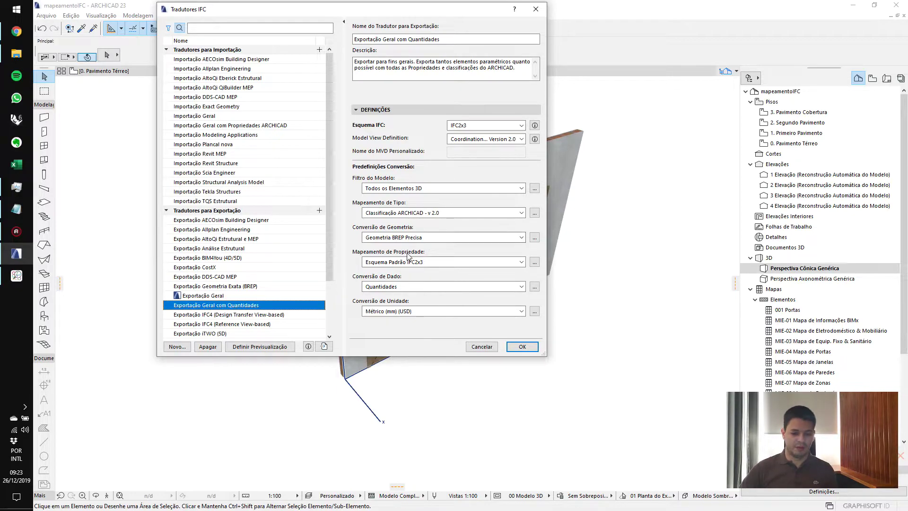
click(535, 262)
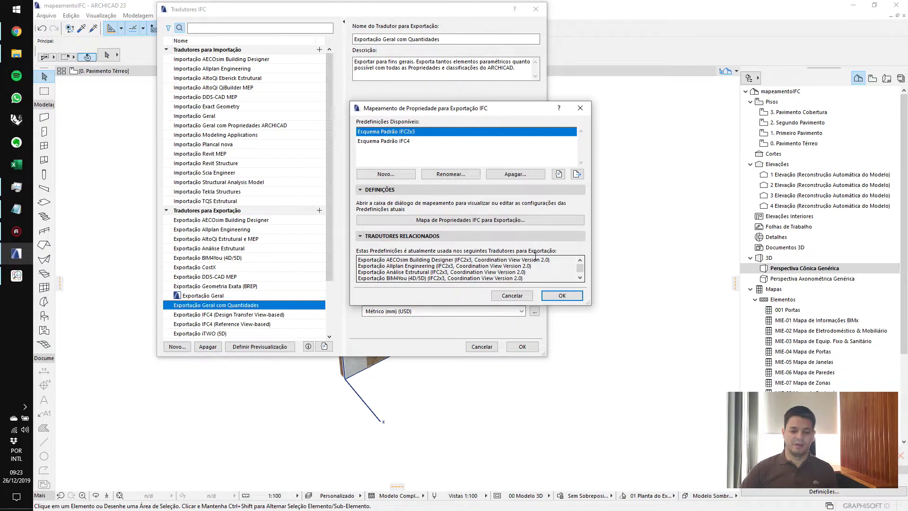
click(548, 220)
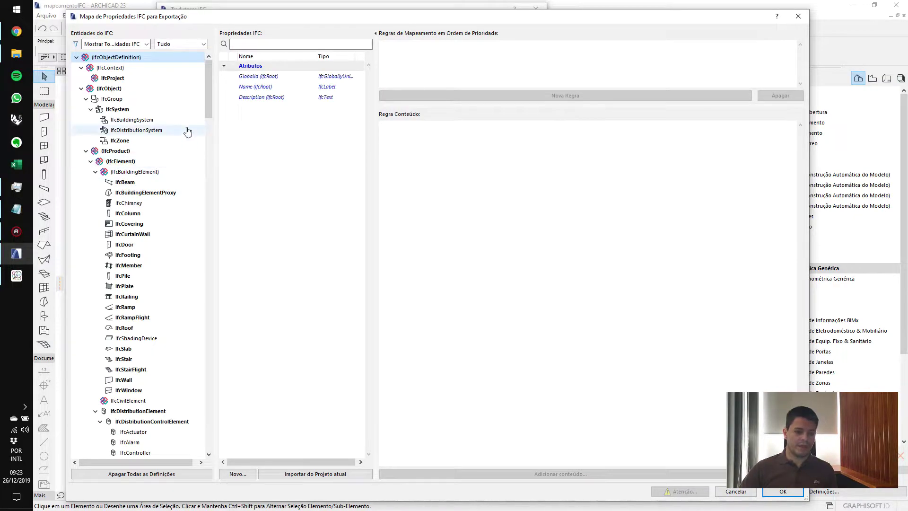
Examine the attributes and property sets listed for the IfcDoor entity, and leave the map and the IFC translators without saving
drag(207, 69, 312, 160)
scroll(146, 213, down, 6)
scroll(146, 213, up, 3)
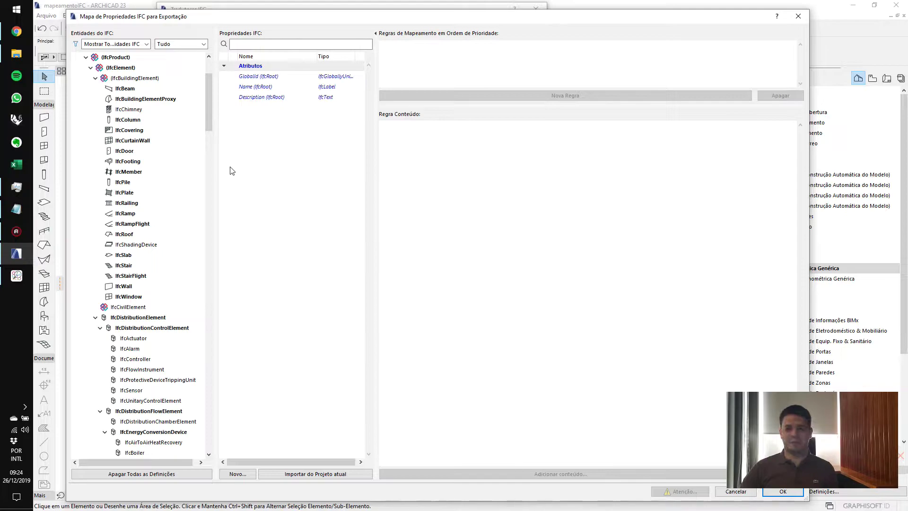
click(174, 151)
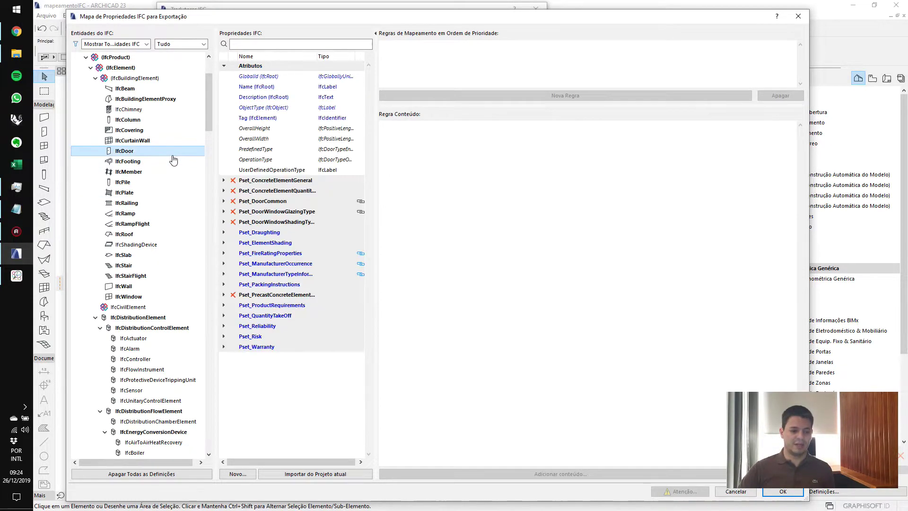
click(754, 491)
click(529, 295)
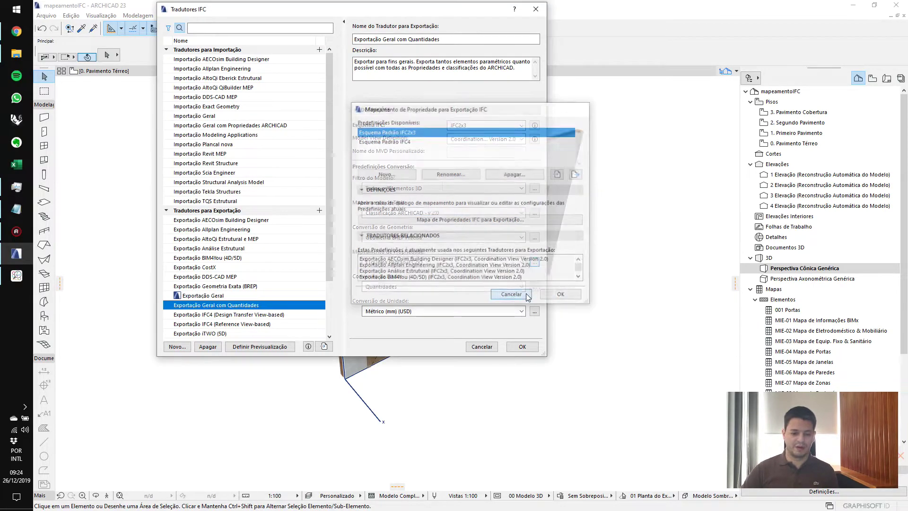
click(482, 346)
Check the nearest door's classification and IFC properties, including its IFC type, in its settings, and deselect the door
click(414, 239)
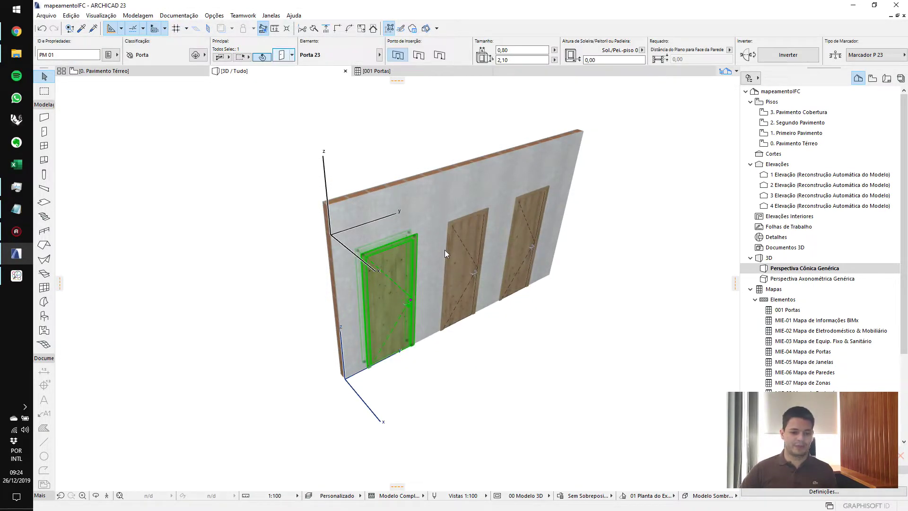
key(ctrl+t)
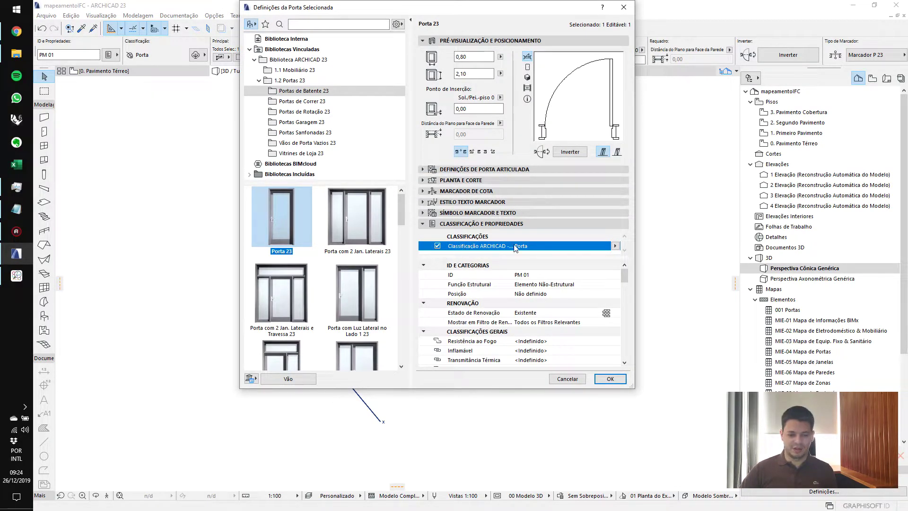
drag(625, 277, 626, 344)
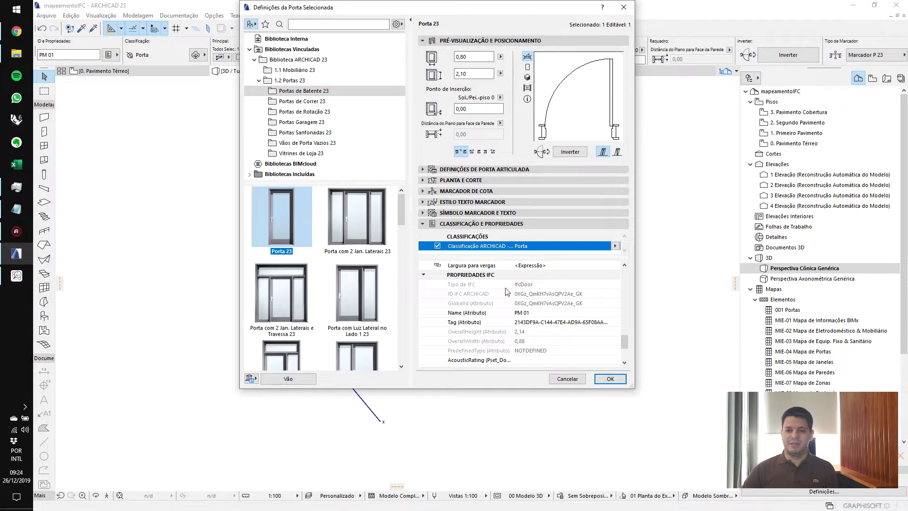
click(610, 378)
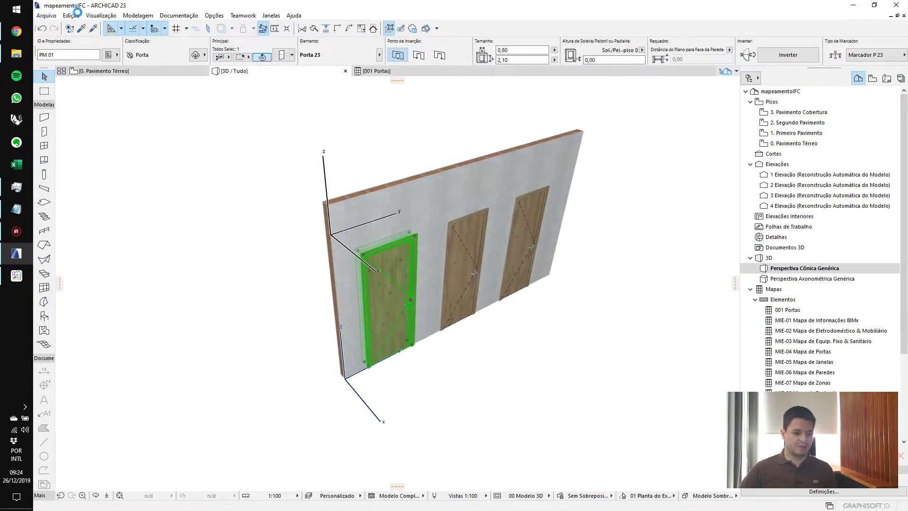
key(Escape)
Reopen the IFC property export map of the Exportação Geral com Quantidades translator at the IfcDoor entity
click(46, 15)
mouse_move(71, 136)
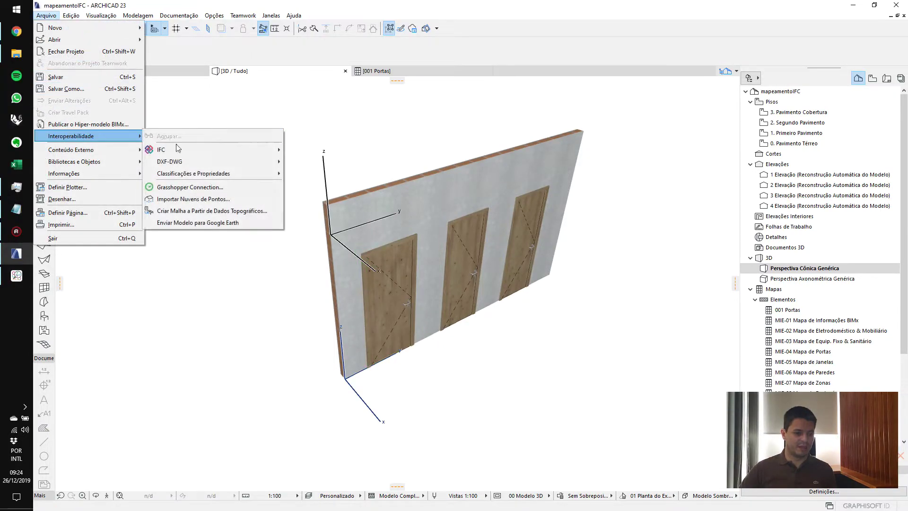
click(331, 159)
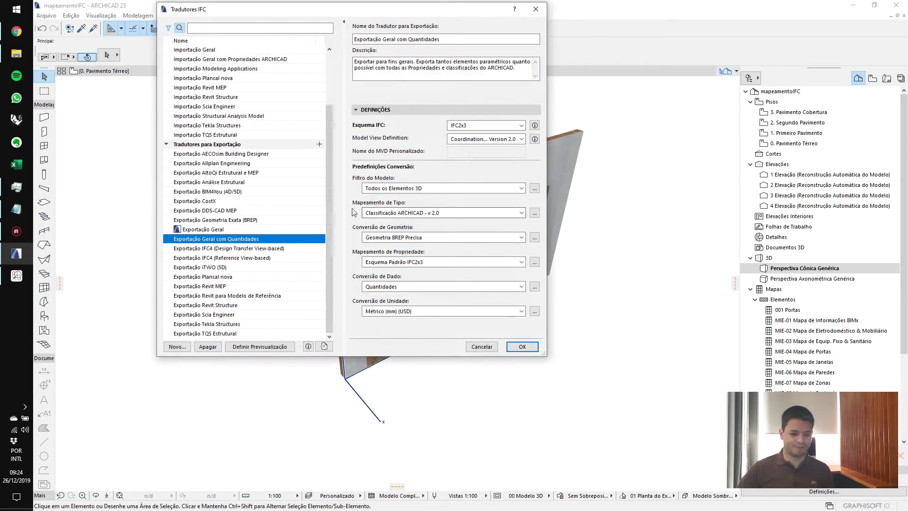
click(534, 262)
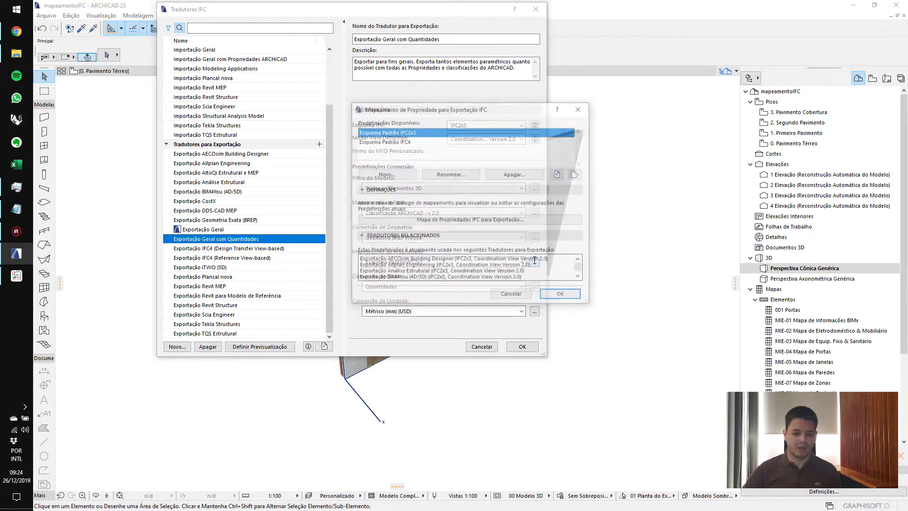
click(514, 225)
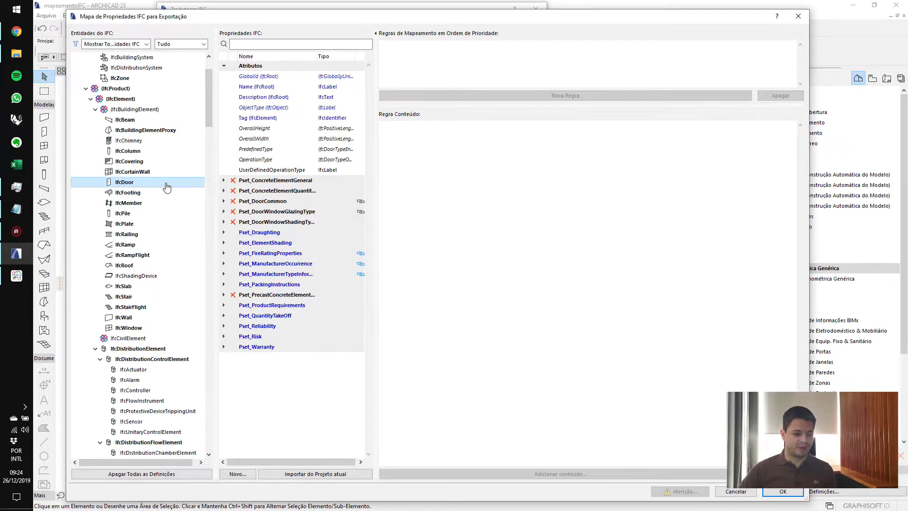
Create the custom IFC property SSB - Descricao in the property set sinsalabim, with property type Valor Único and value type IfcLabel
click(237, 473)
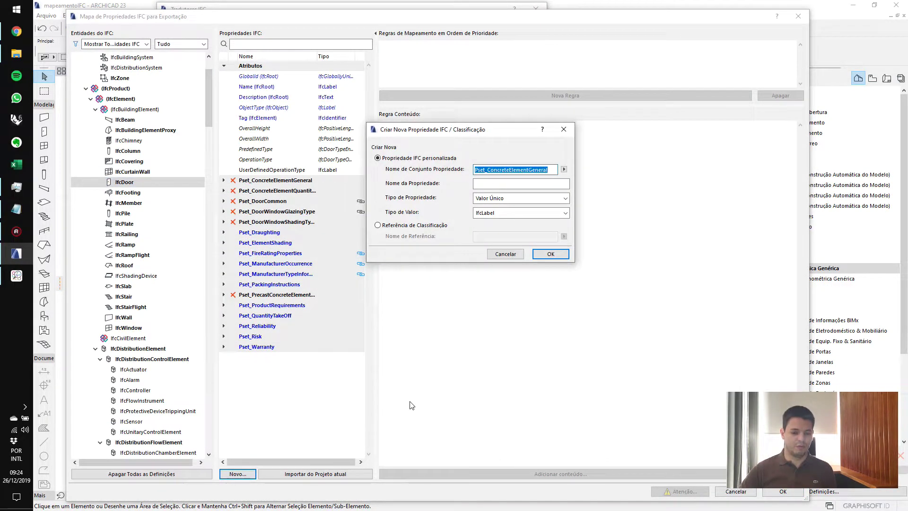
text(sin)
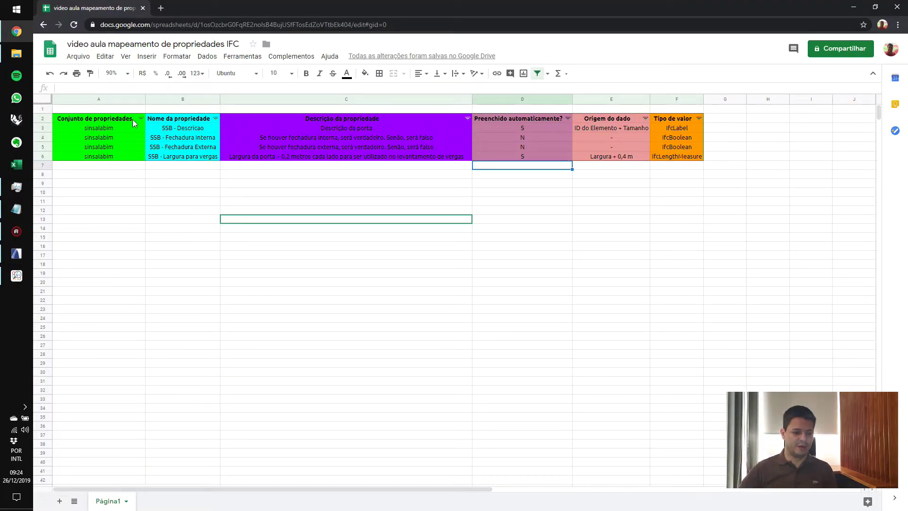
click(176, 129)
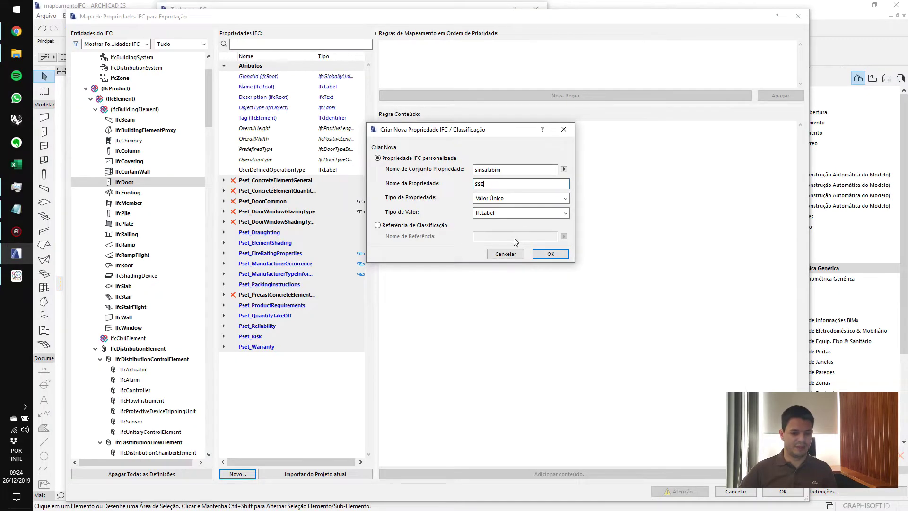
text(- dE)
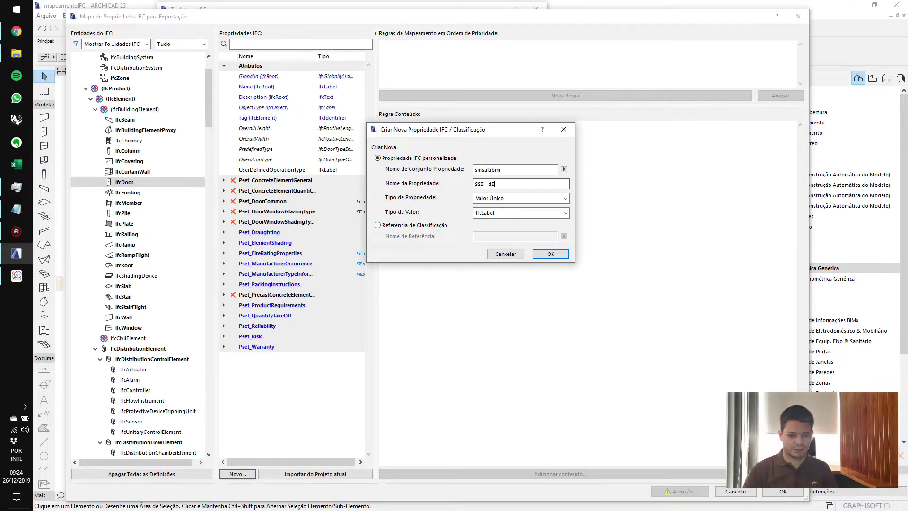
text(Descricao)
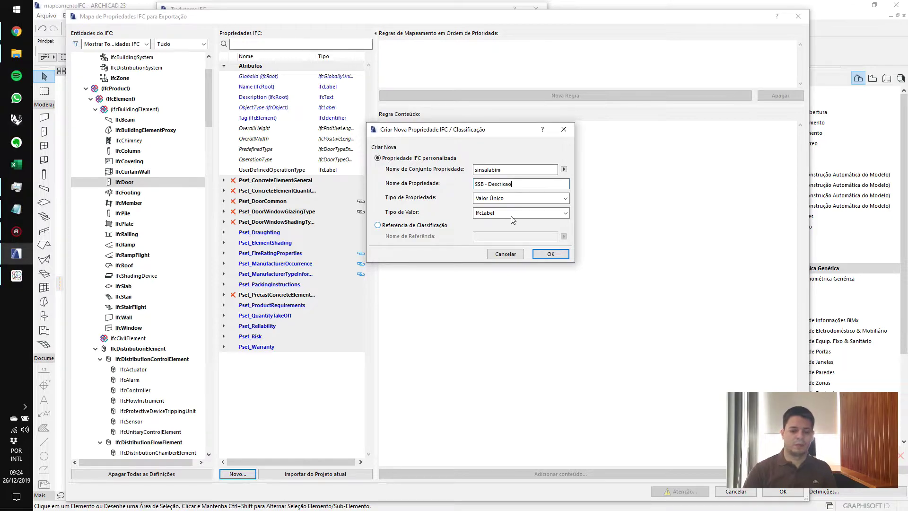
click(501, 198)
click(501, 197)
click(505, 213)
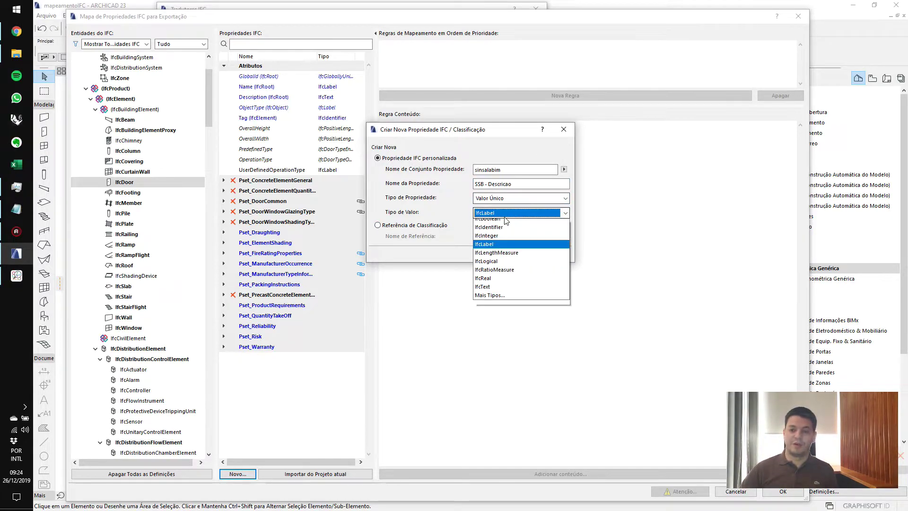
click(505, 215)
click(548, 253)
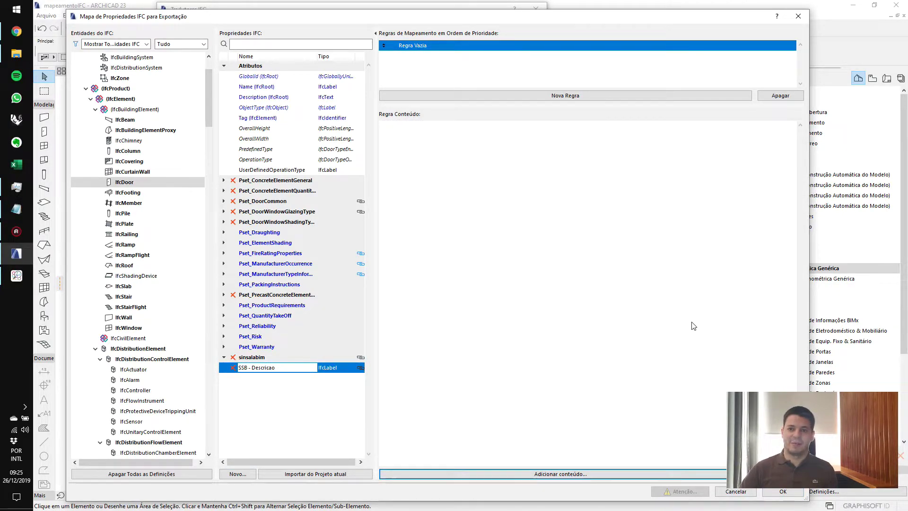
Build the mapping rule of SSB - Descricao from the general parameter ID do Elemento followed by the static text " - "
click(648, 473)
click(681, 443)
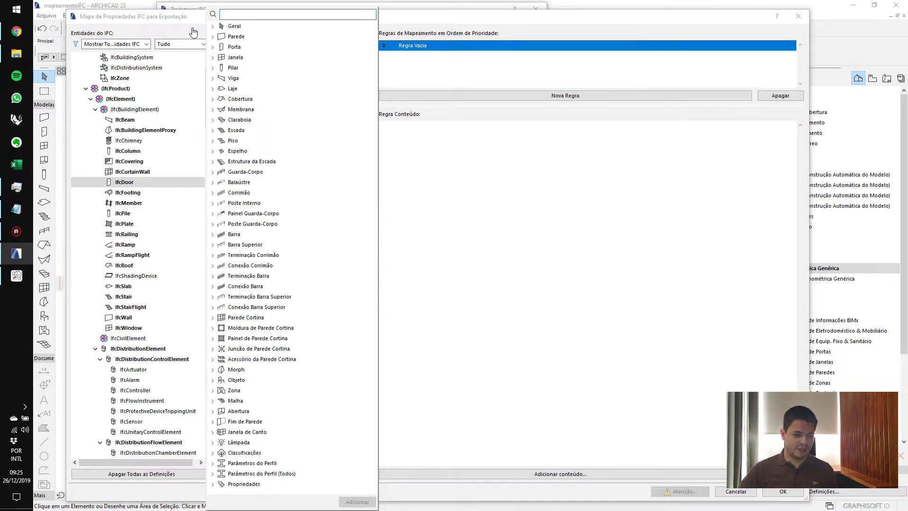
scroll(263, 407, down, 6)
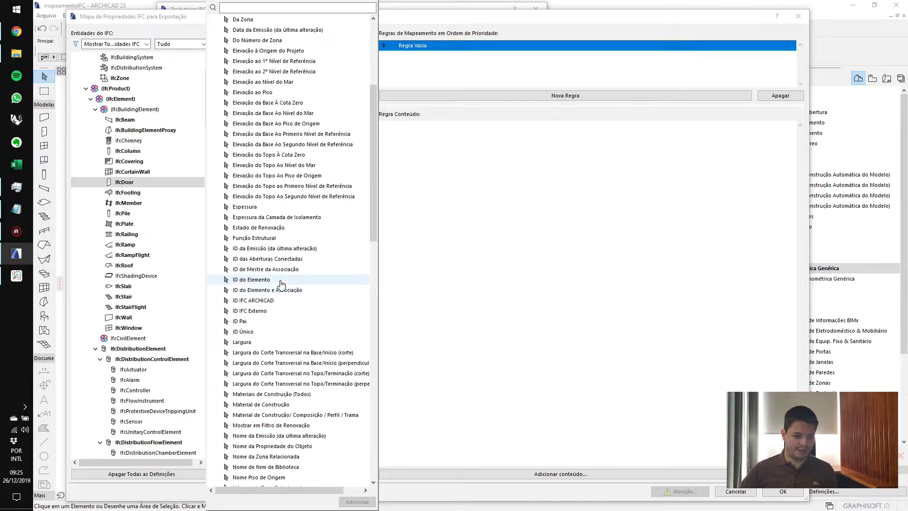
double_click(265, 280)
click(645, 473)
click(670, 462)
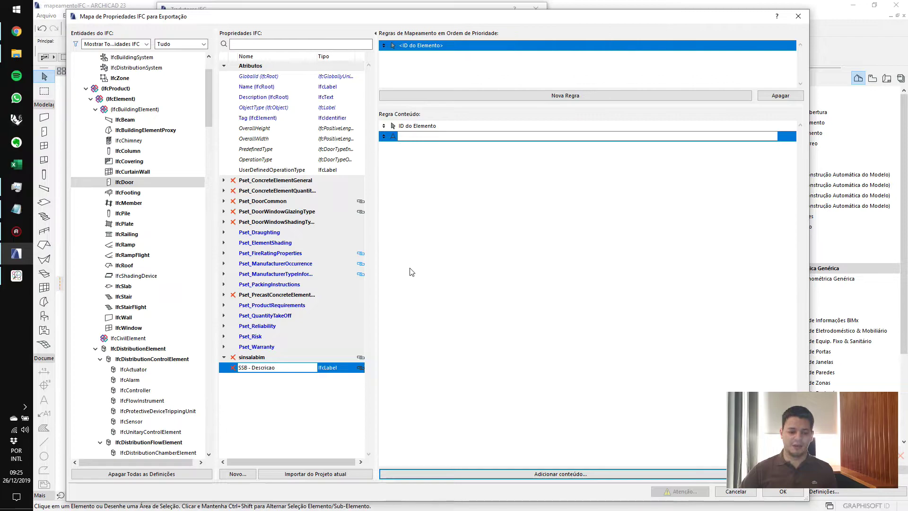
click(430, 137)
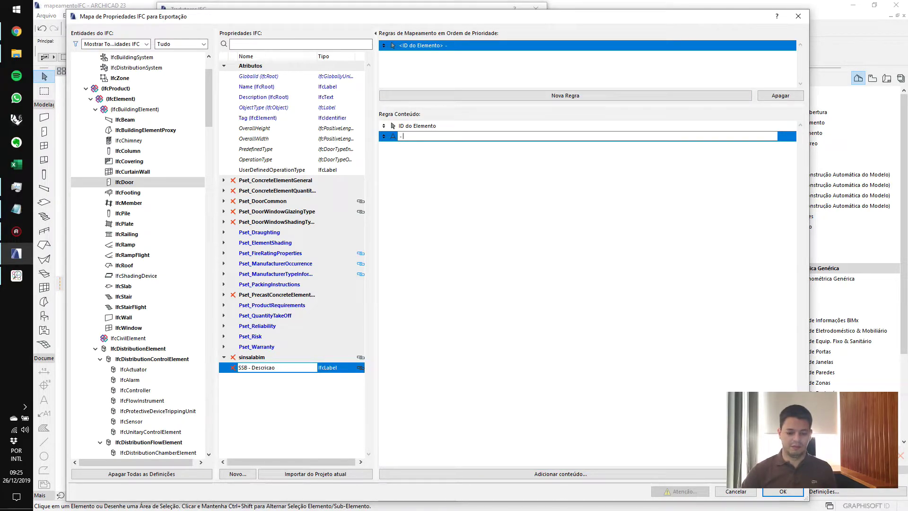
text(-)
key(Return)
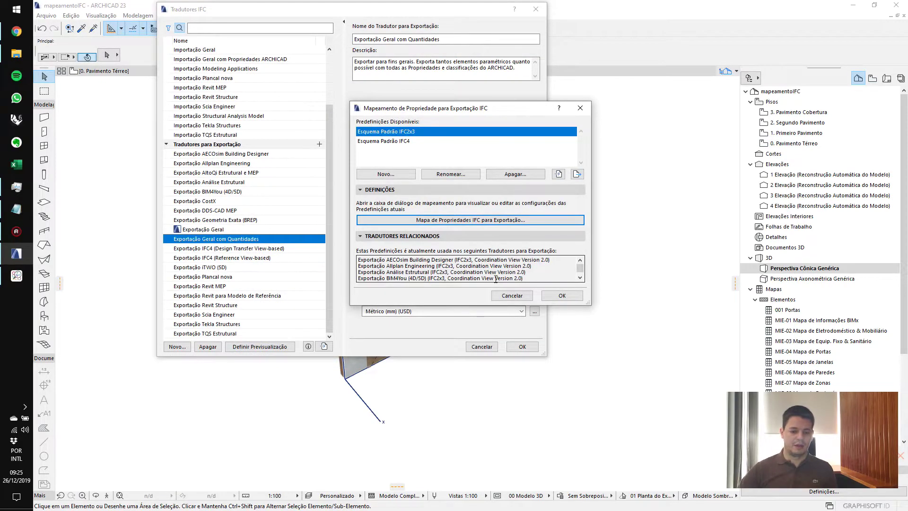
Reopen the IFC property export map and append the door parameter Tamanho Nominal L x A to the SSB - Descricao rule
click(508, 220)
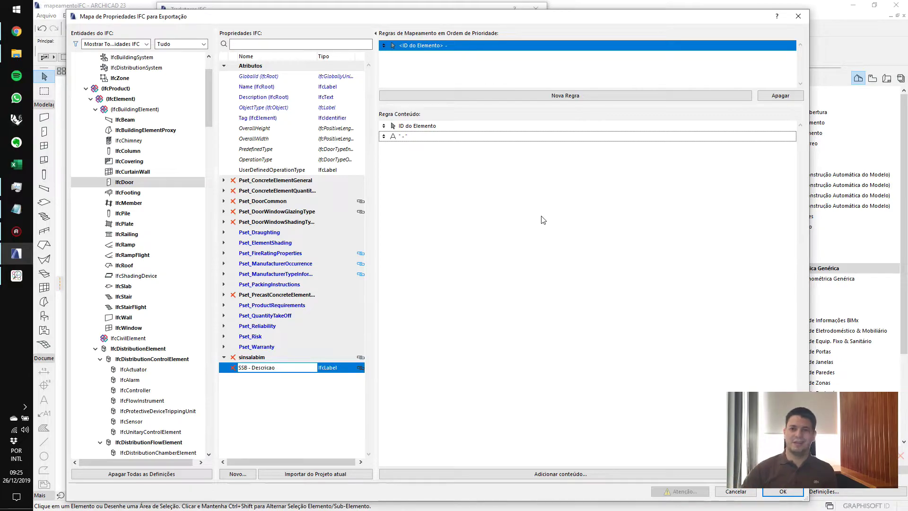
click(733, 474)
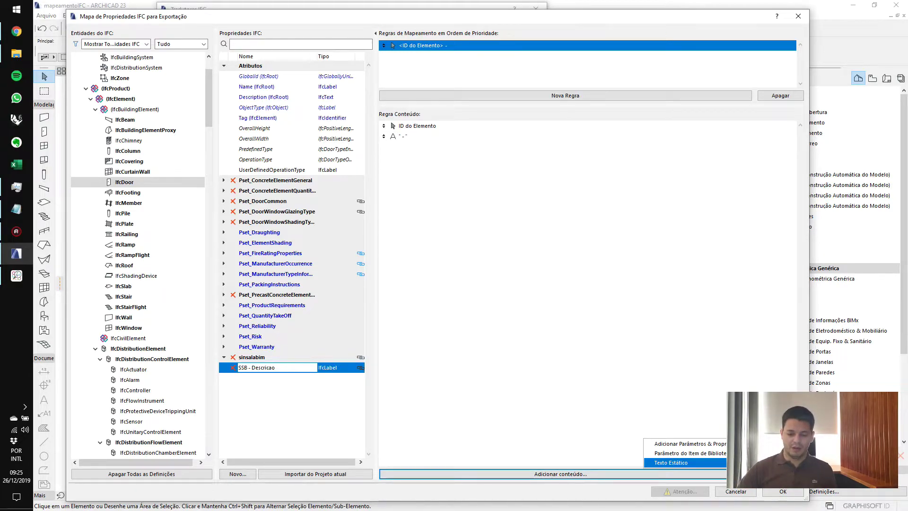
click(733, 444)
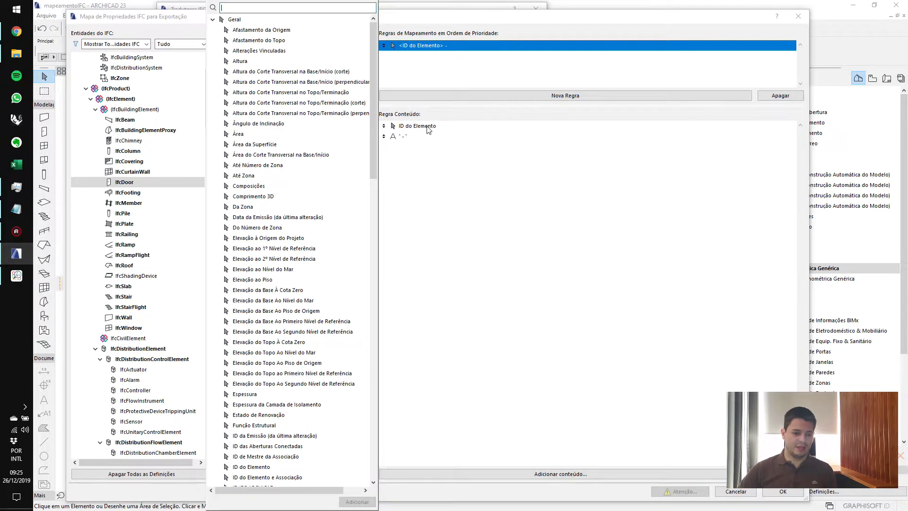
click(212, 40)
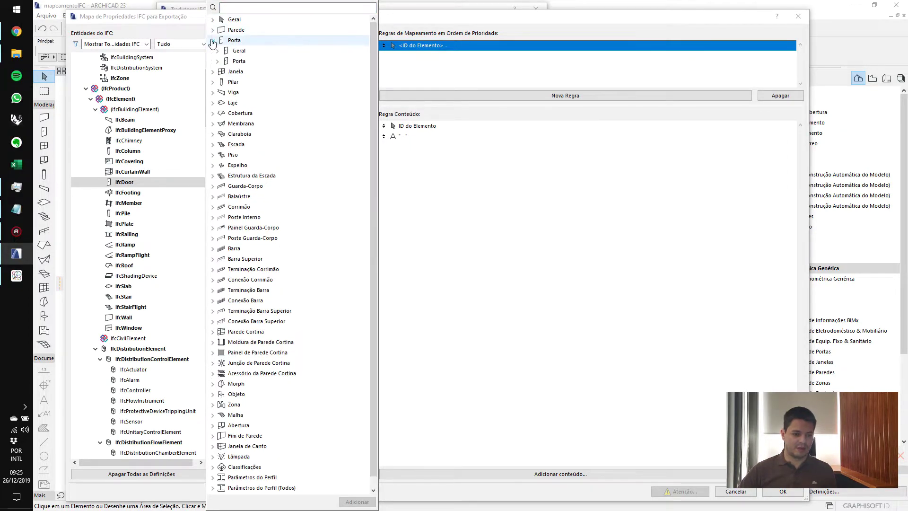
click(217, 61)
scroll(290, 369, down, 3)
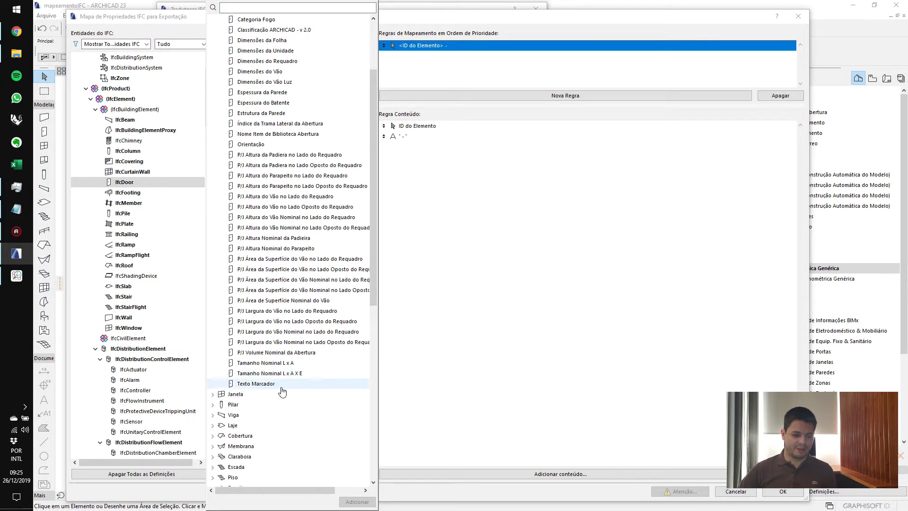
double_click(289, 363)
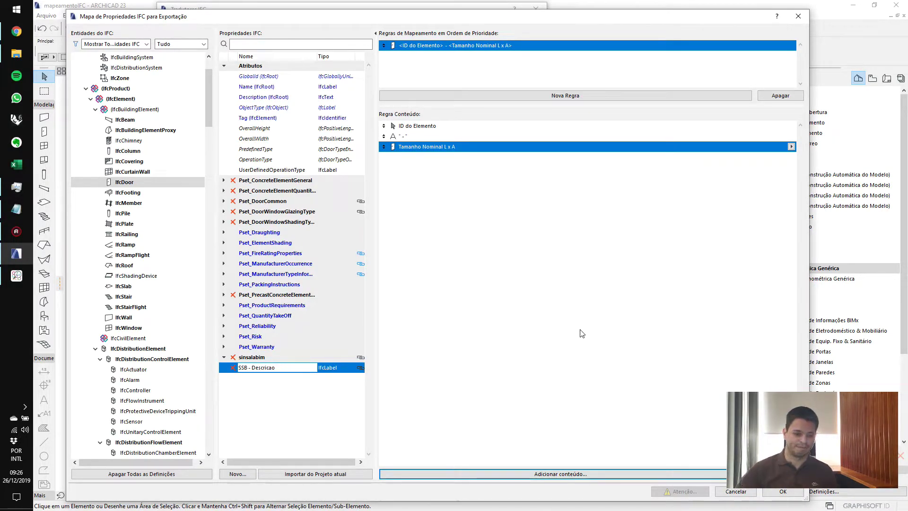
Create the custom IFC property SSB - Fechadura Interna in the sinsalabim set as a Valor Único of type IfcBoolean
click(238, 473)
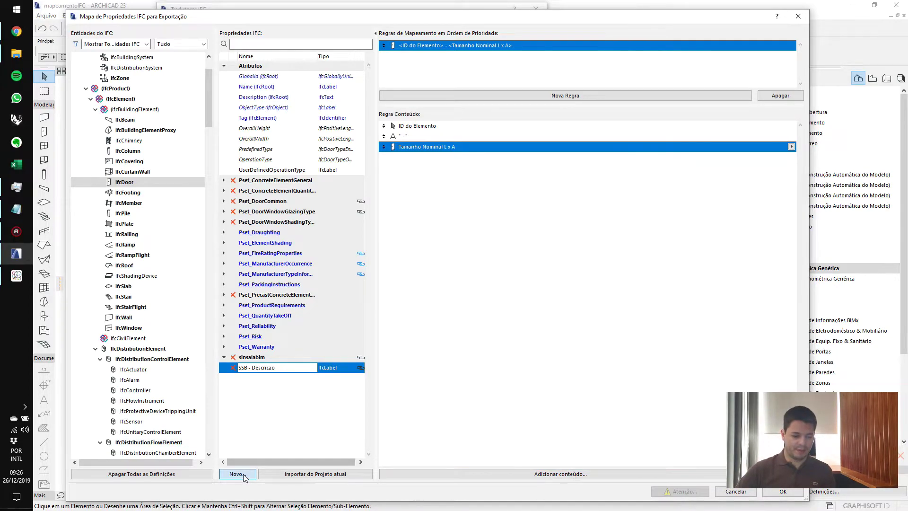
key(Tab)
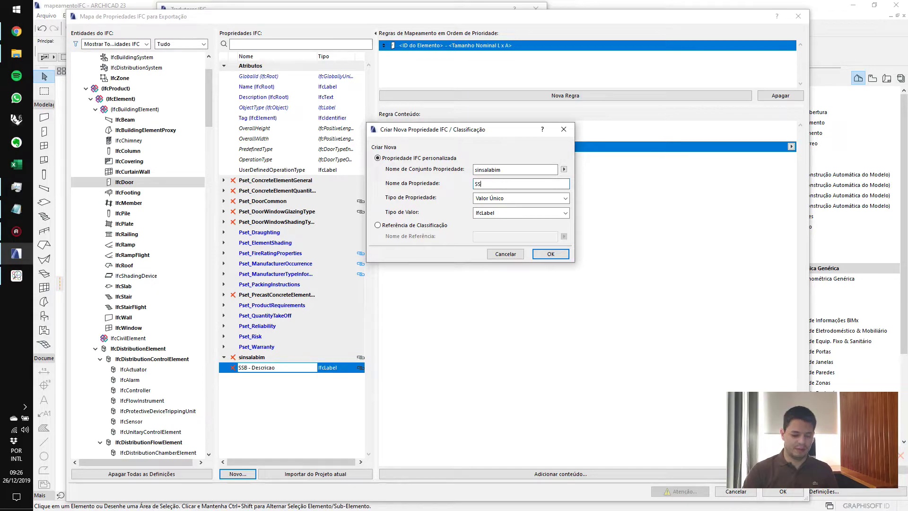
text(SSB - Fechadura Interna)
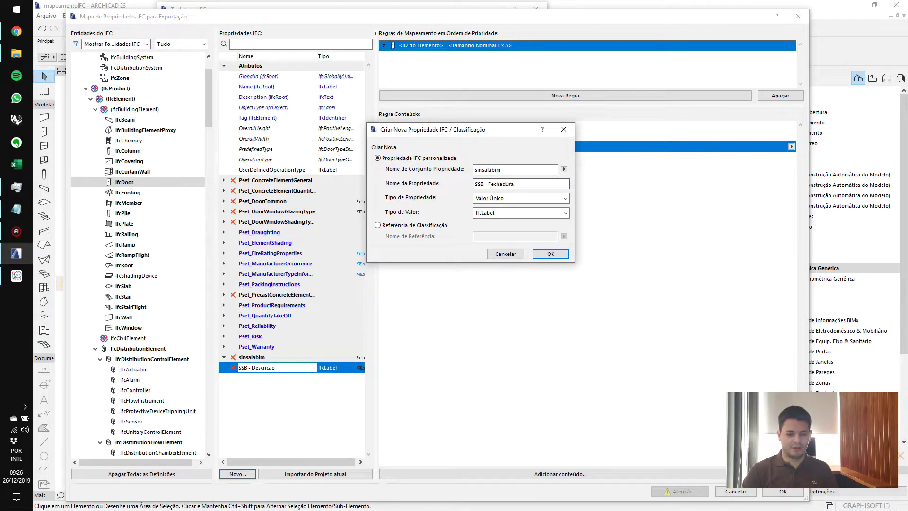
click(539, 199)
click(540, 200)
click(532, 217)
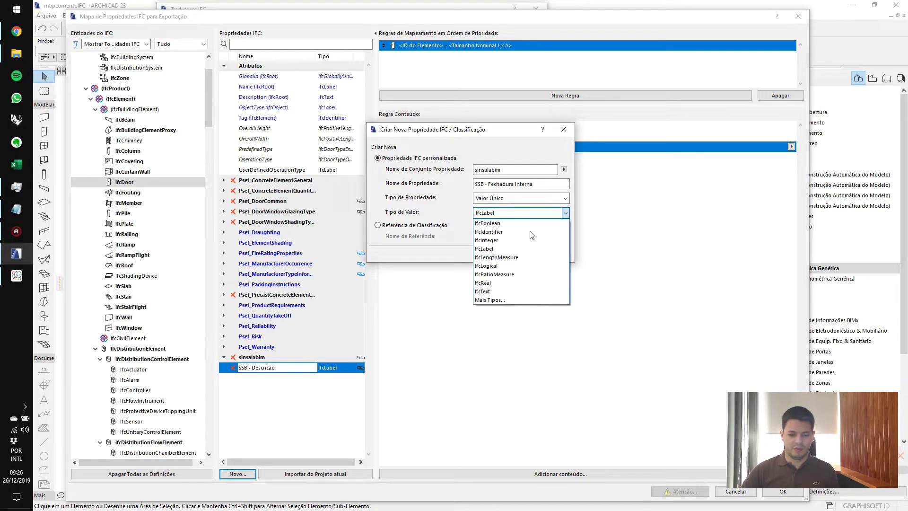
click(501, 221)
click(550, 250)
Add a mapping rule to SSB - Fechadura Interna using the Fechadura Interna property from the QUANTITATIVOS group
click(580, 95)
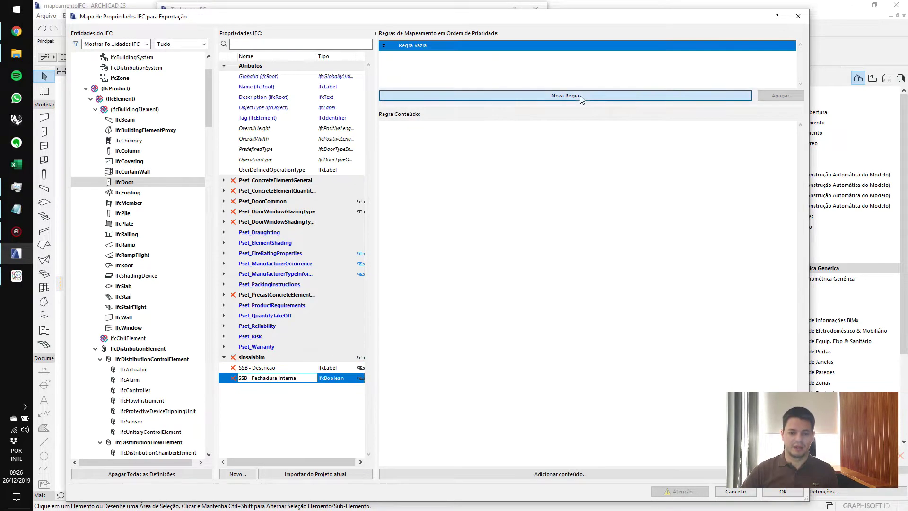
click(561, 473)
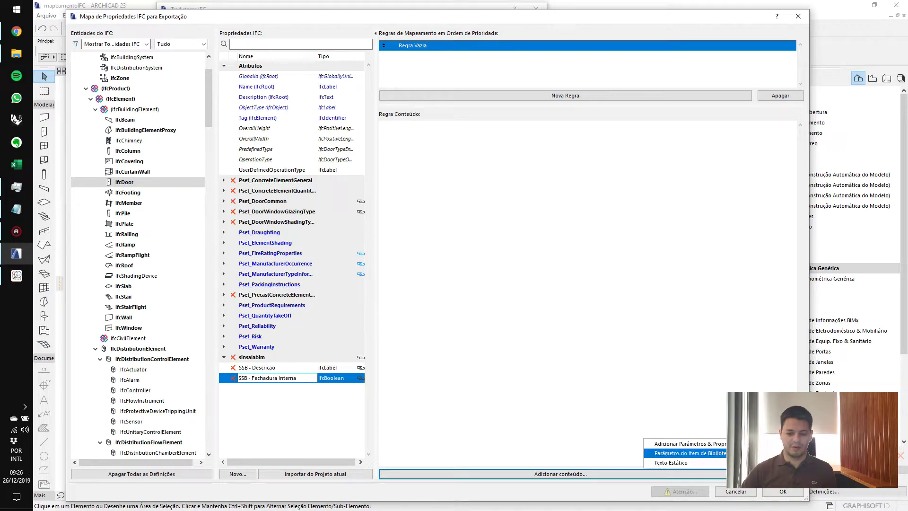
click(706, 444)
scroll(345, 348, down, 15)
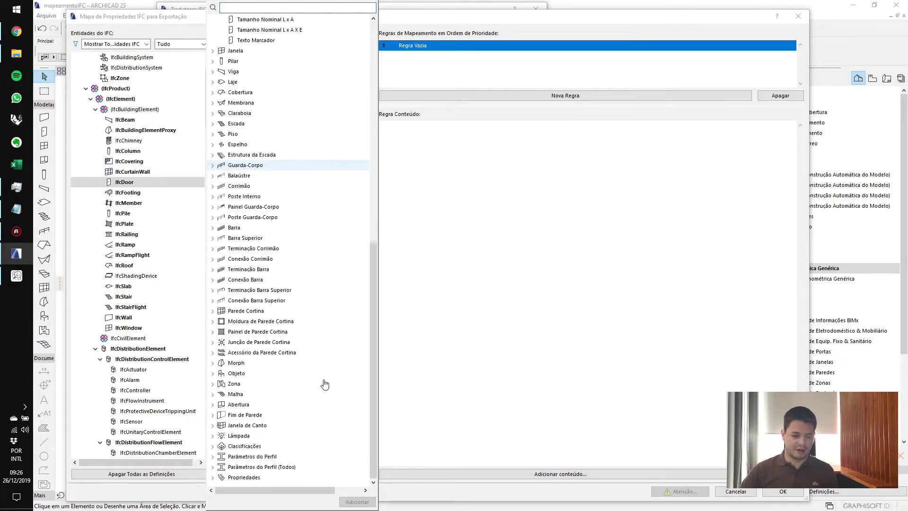
double_click(244, 477)
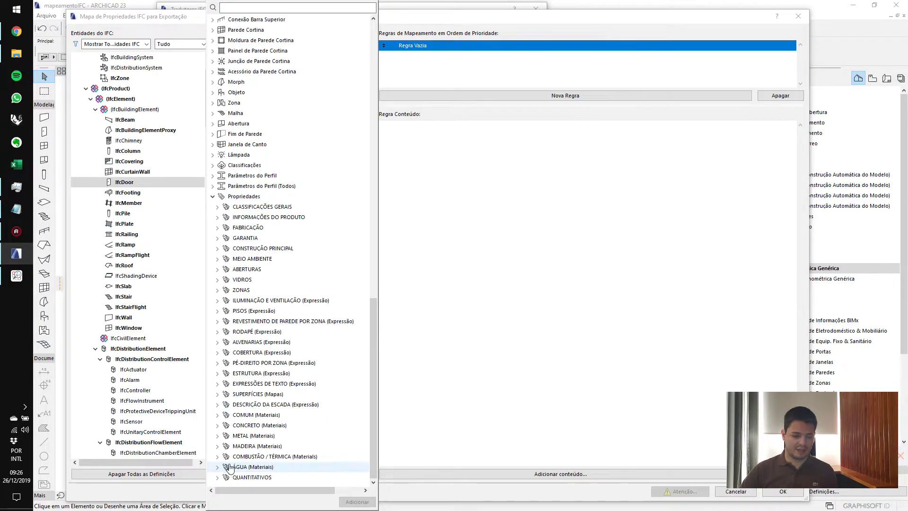
double_click(253, 476)
double_click(263, 456)
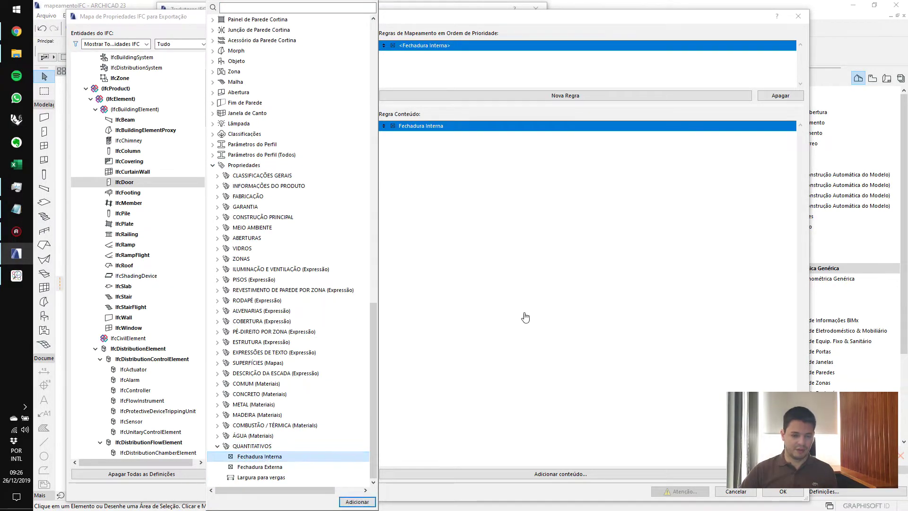
Create the custom IFC property SSB - Fechadura Externa in the sinsalabim set as a Valor Único of type IfcBoolean
click(238, 474)
text(SS)
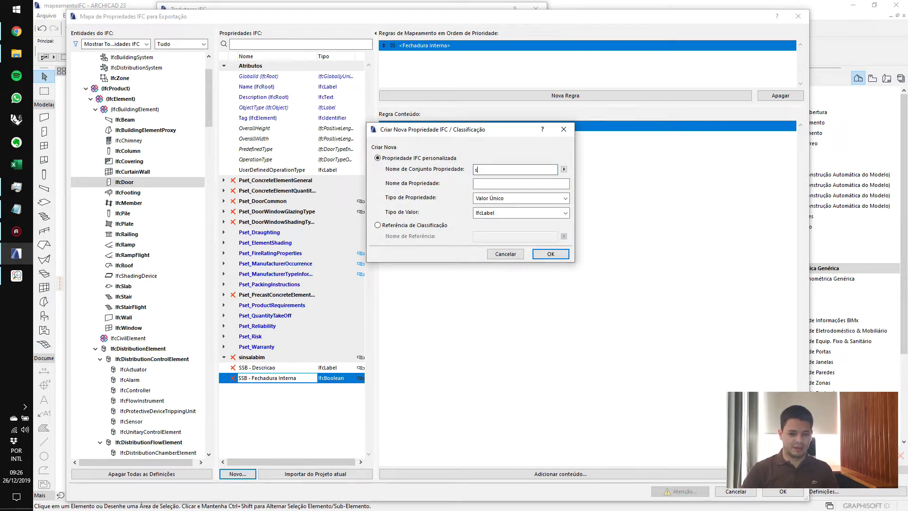
click(521, 184)
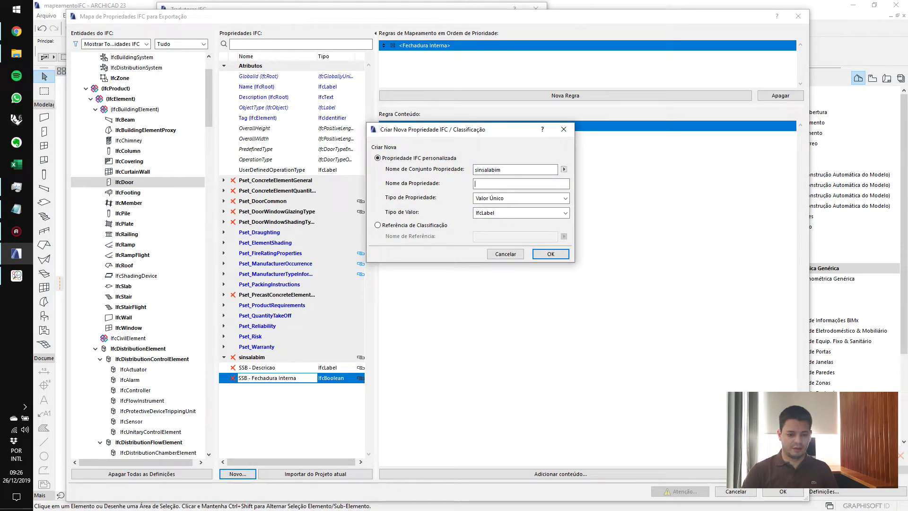
text(SS)
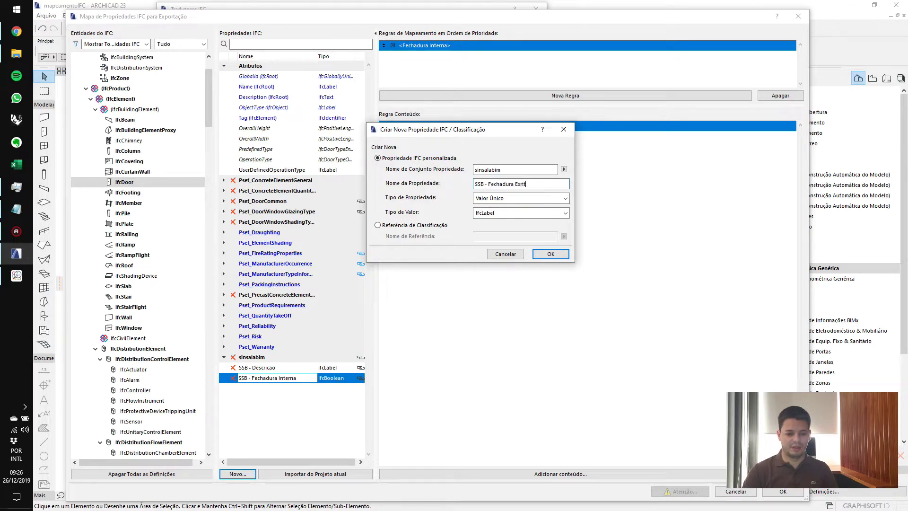
text(B - Fechadura Exter)
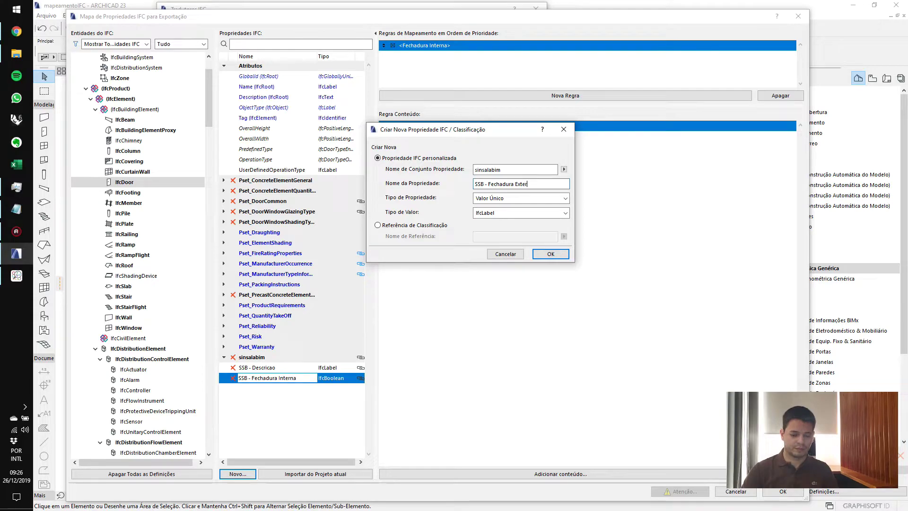
text(na)
click(513, 210)
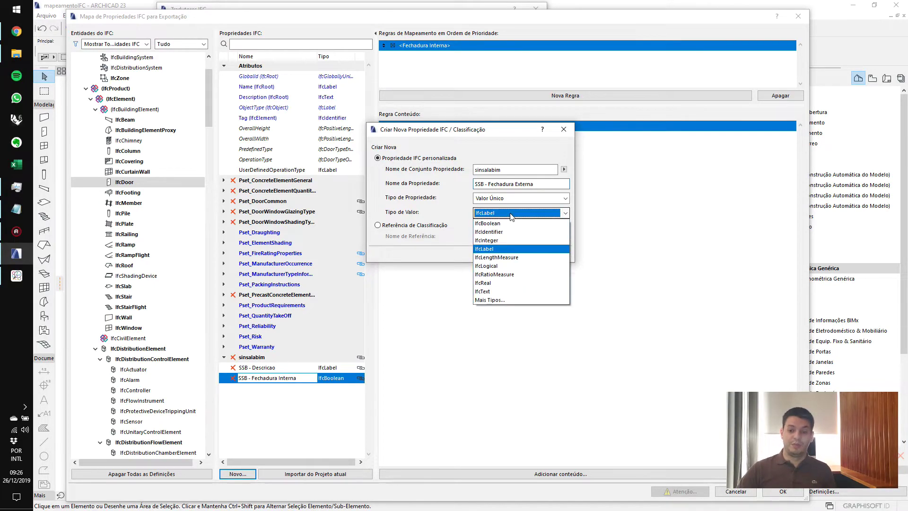
click(514, 227)
click(550, 254)
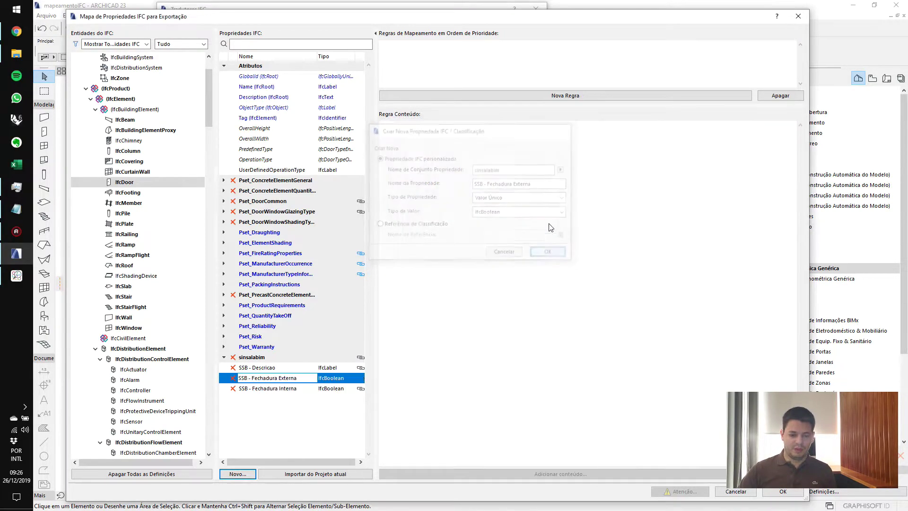
Add a mapping rule to SSB - Fechadura Externa using the Fechadura Externa property from the QUANTITATIVOS group
click(565, 96)
click(645, 473)
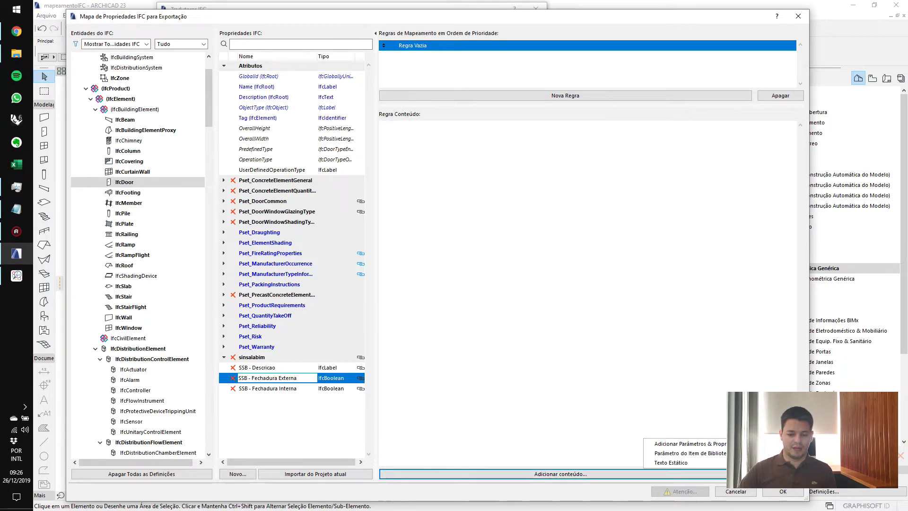
click(685, 453)
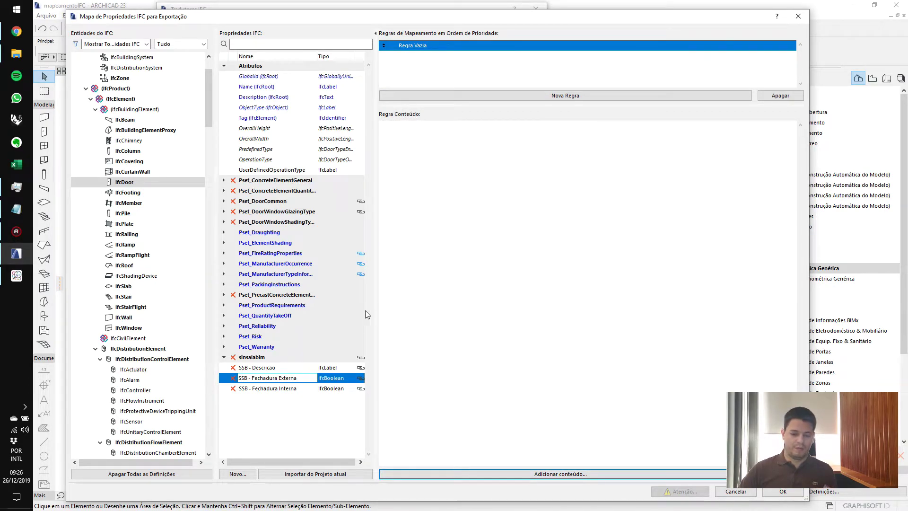
scroll(292, 368, down, 15)
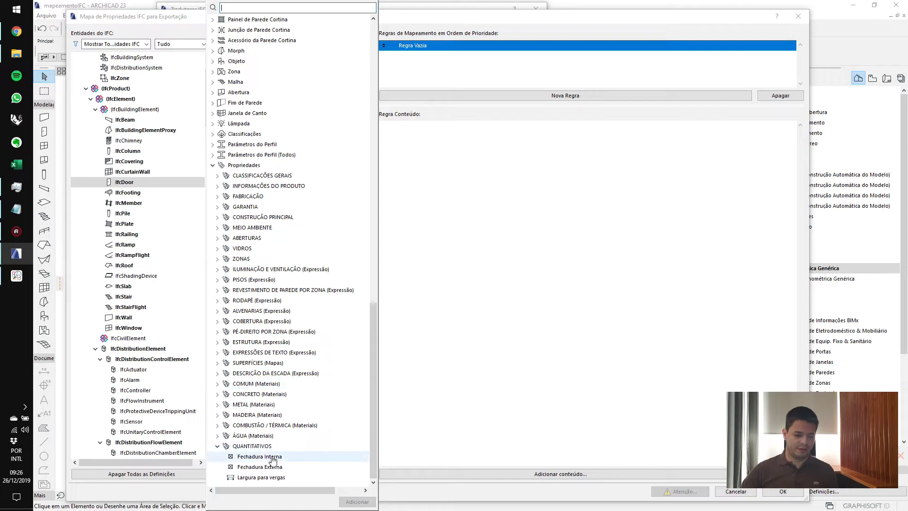
double_click(303, 466)
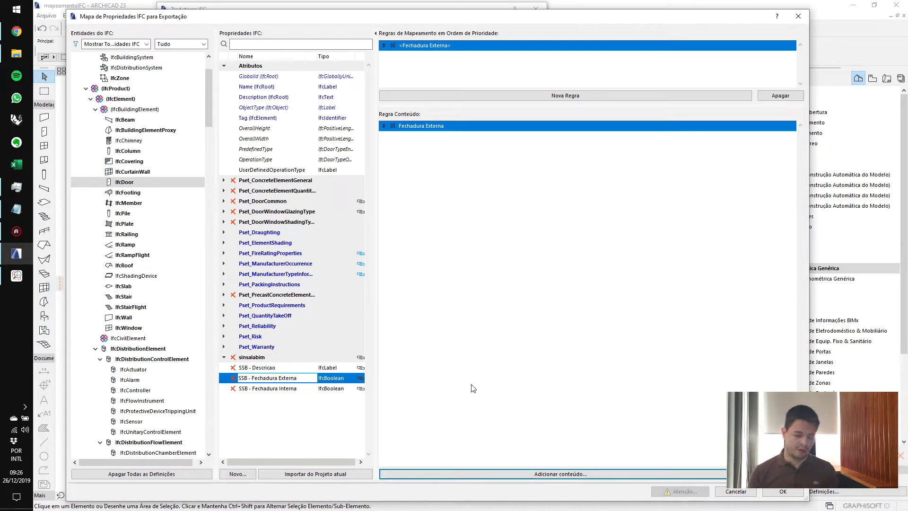
Create the custom IFC property SSB - Largura para vergas in the sinsalabim set as a Valor Único of type IfcLengthMeasure
click(238, 473)
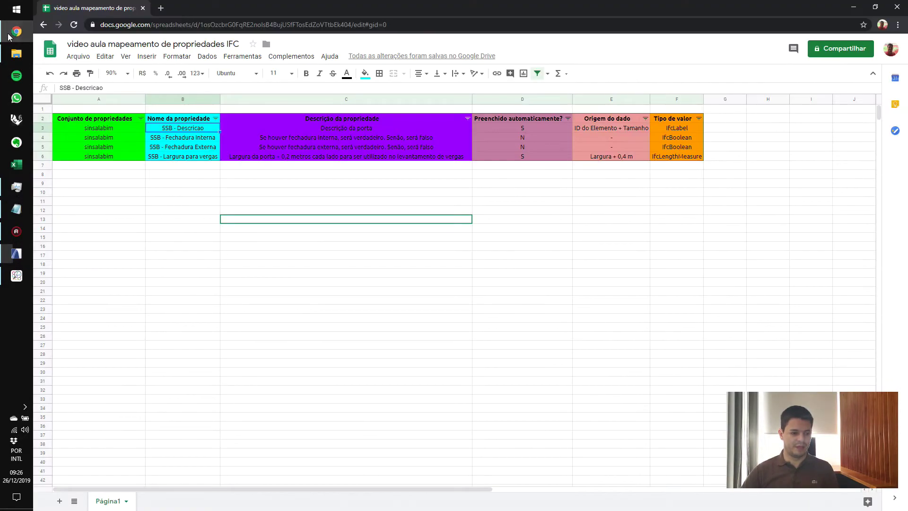
click(17, 31)
key(alt+Tab)
key(Tab)
text(SSB)
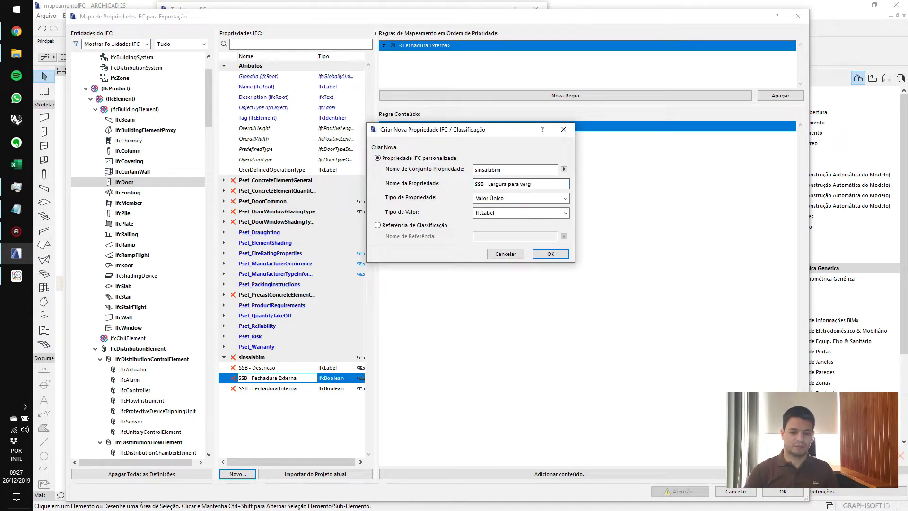
click(545, 216)
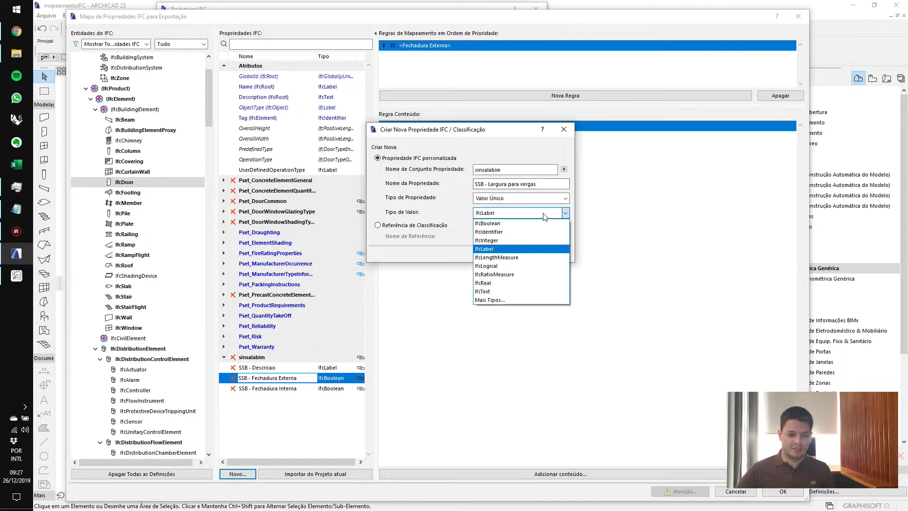
click(523, 258)
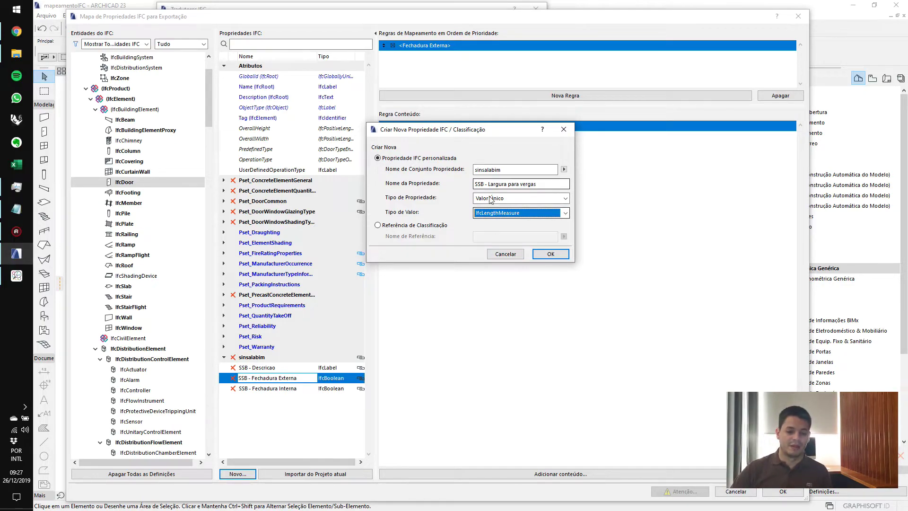
click(540, 253)
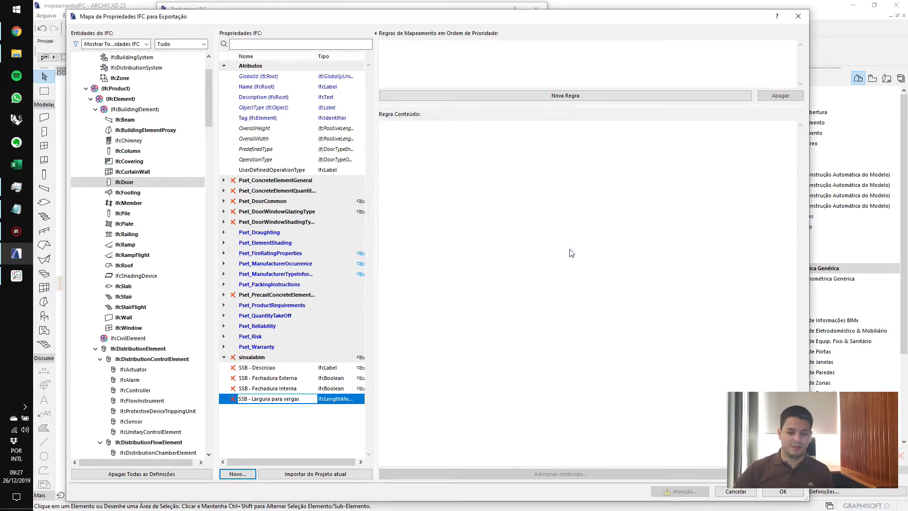
Map SSB - Largura para vergas to the Largura para vergas property from QUANTITATIVOS and accept the property map and translator settings
click(502, 95)
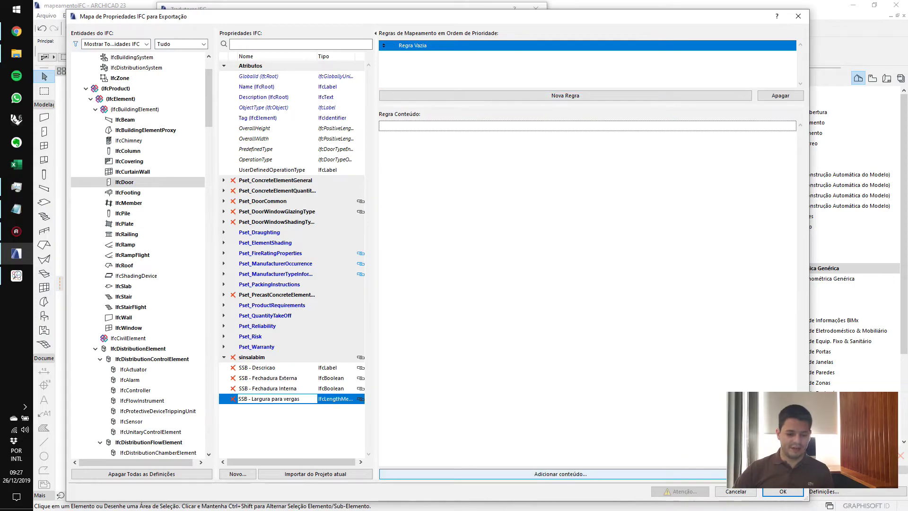
click(646, 474)
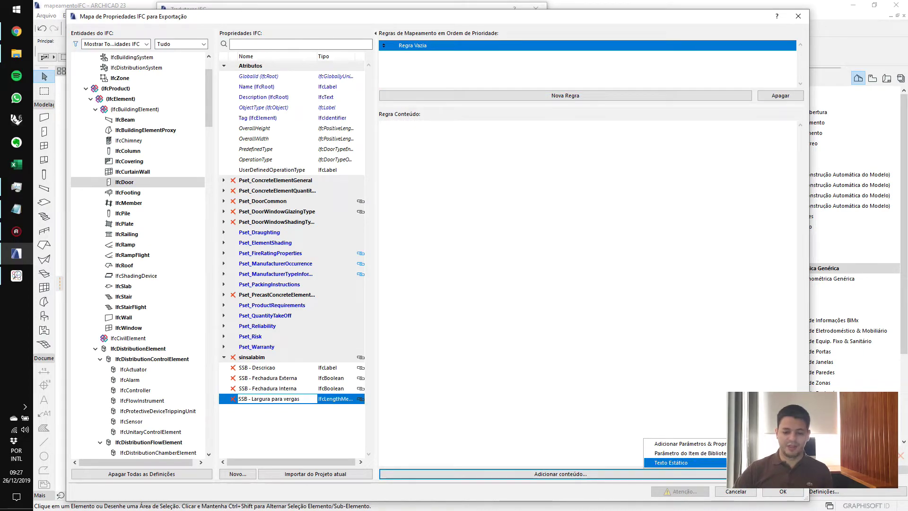
click(681, 444)
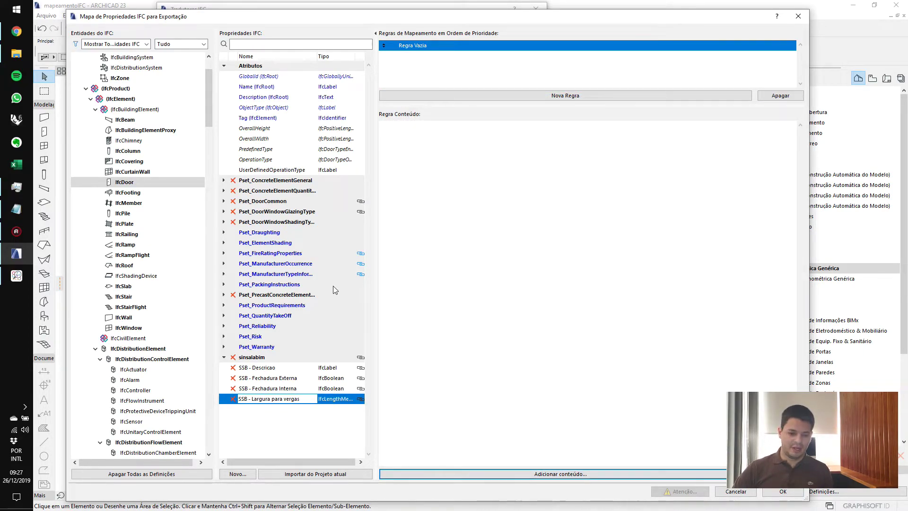
scroll(331, 288, down, 10)
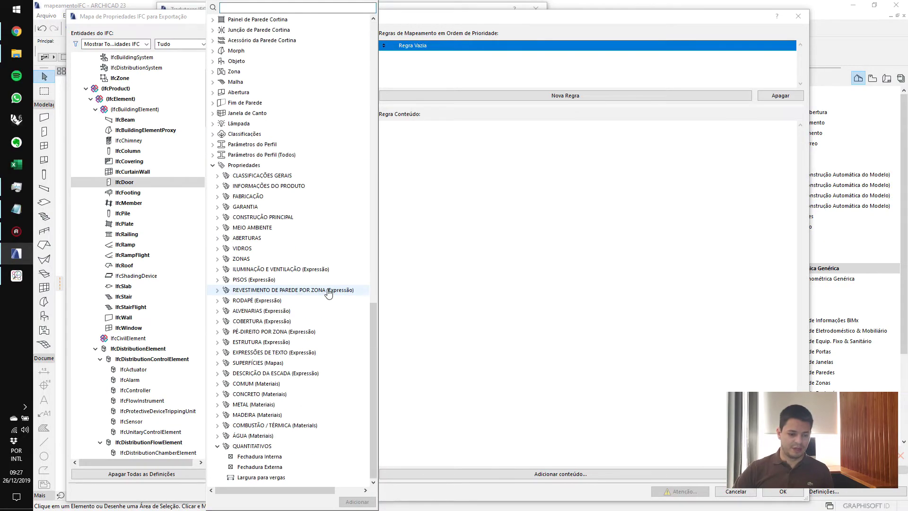
double_click(327, 477)
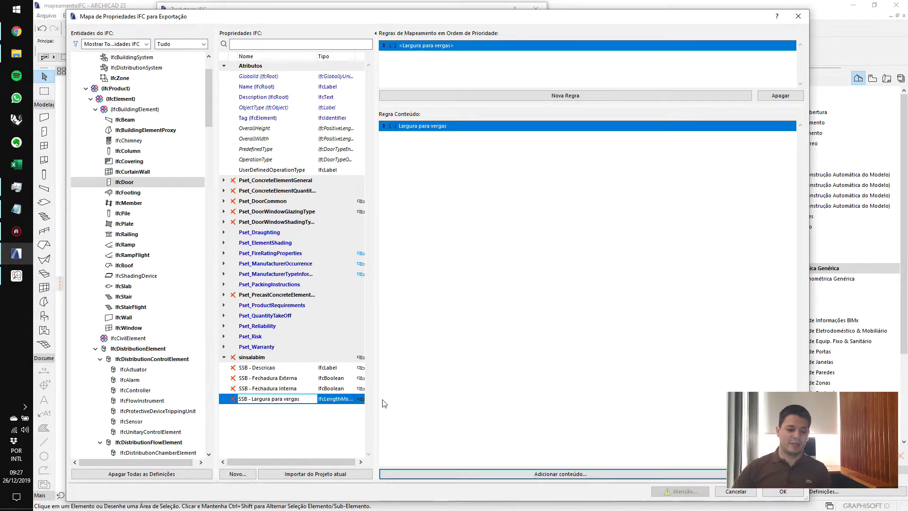
click(770, 492)
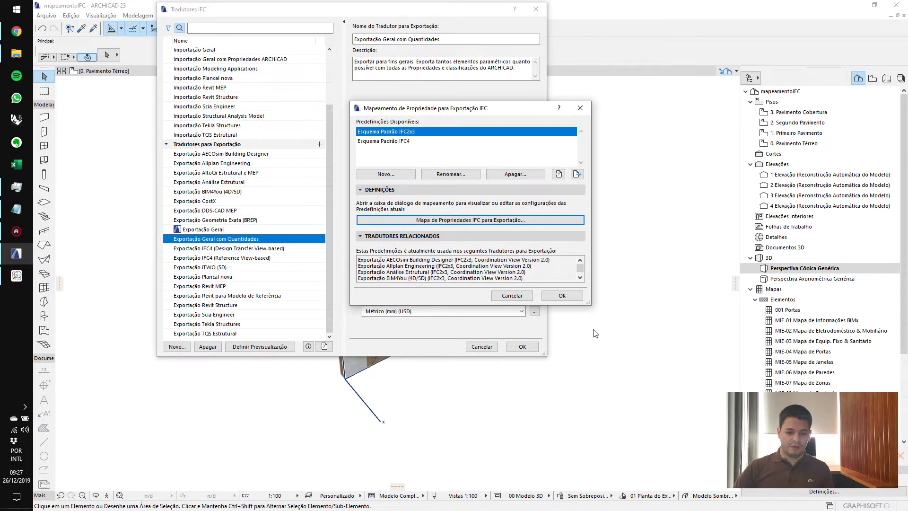
click(573, 297)
click(537, 348)
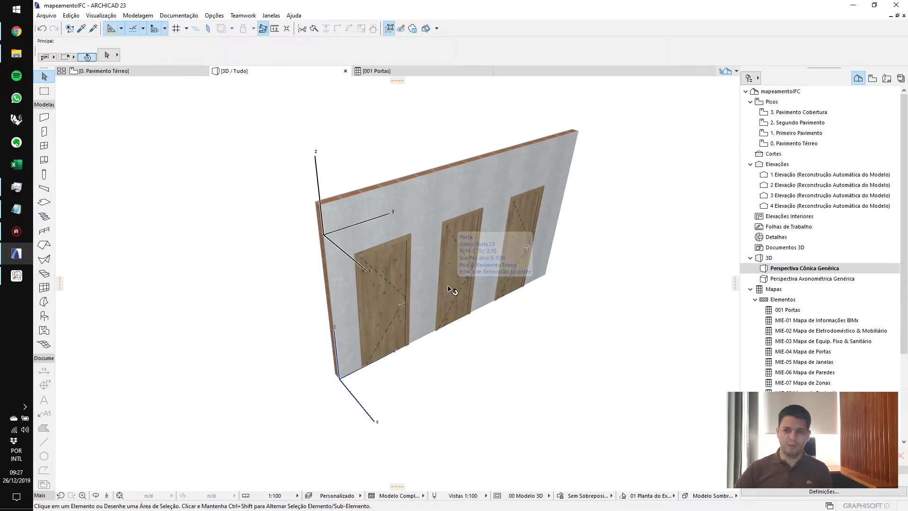
Export all visible elements as mapeamentoIFC.ifc to the desktop with the Exportação Geral com Quantidades translator, replacing the existing file
click(49, 17)
click(66, 88)
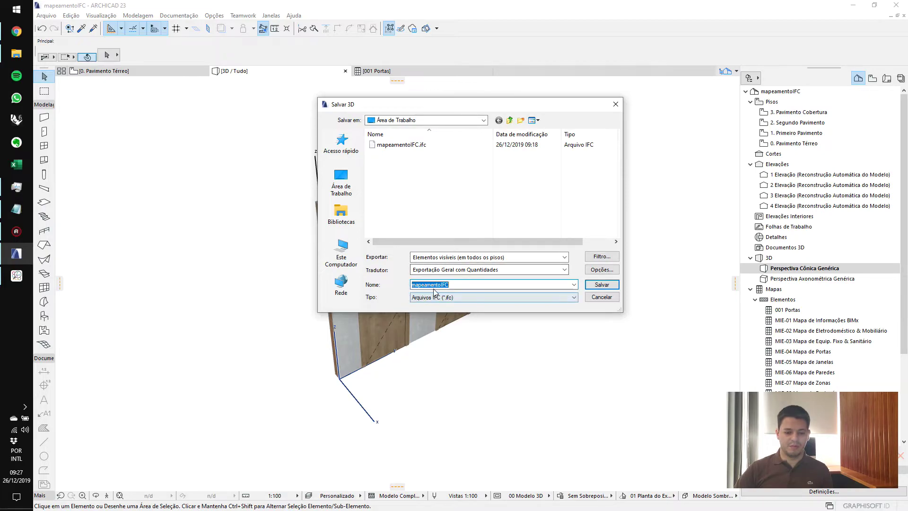
click(433, 270)
click(432, 272)
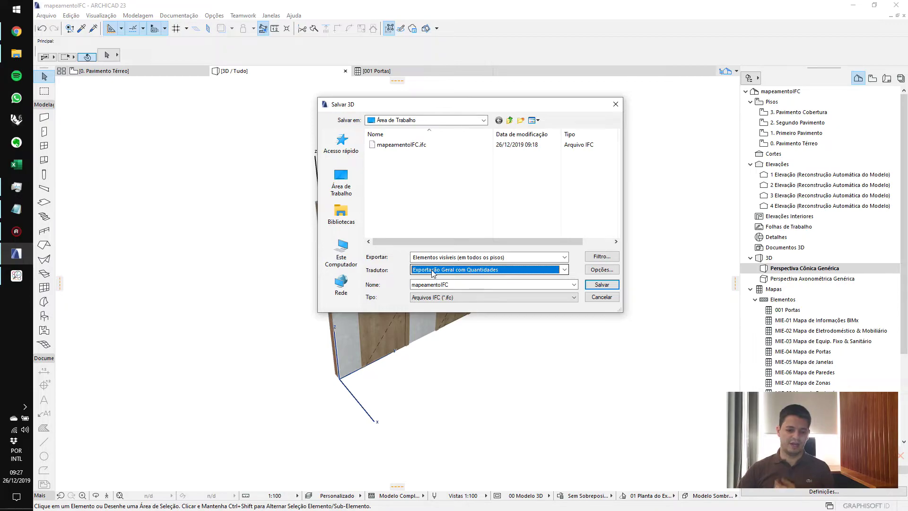
click(433, 270)
click(431, 270)
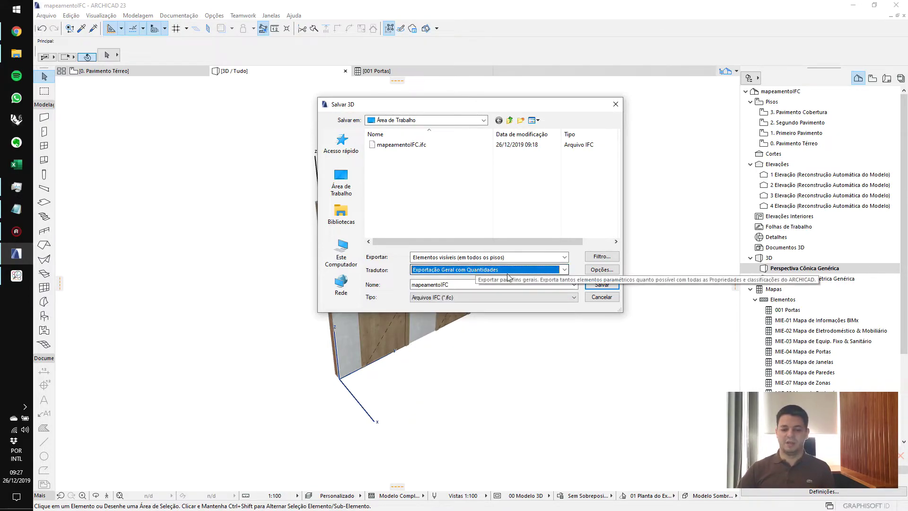
click(598, 285)
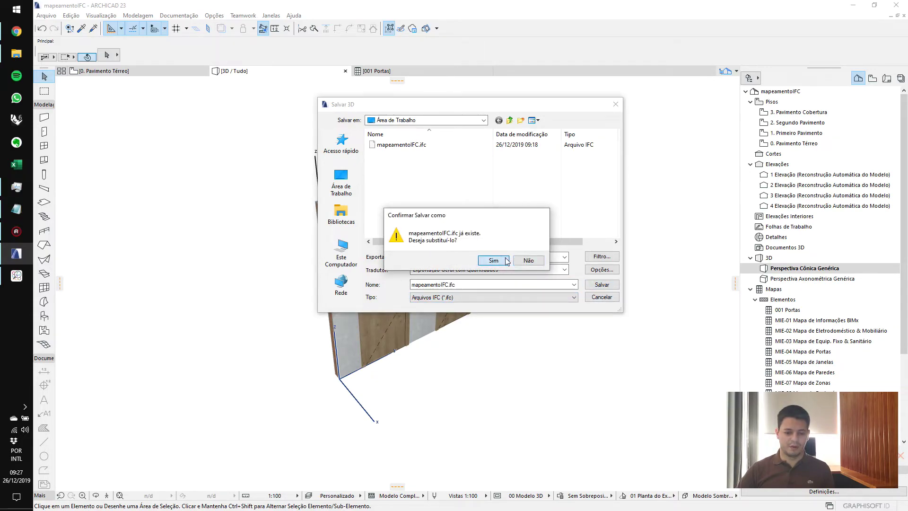
click(504, 260)
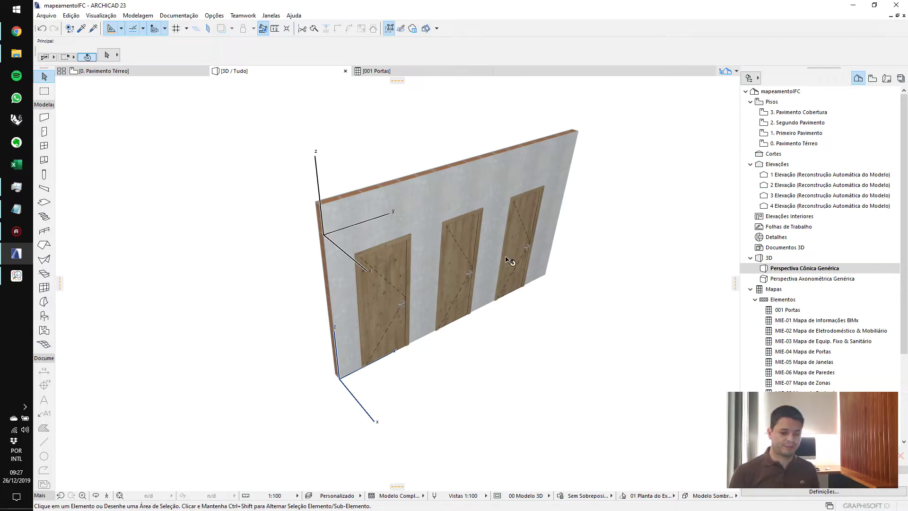
Switch to BIMcollab ZOOM, close the outdated project and open the newly exported mapeamentoIFC.ifc
key(alt+Tab)
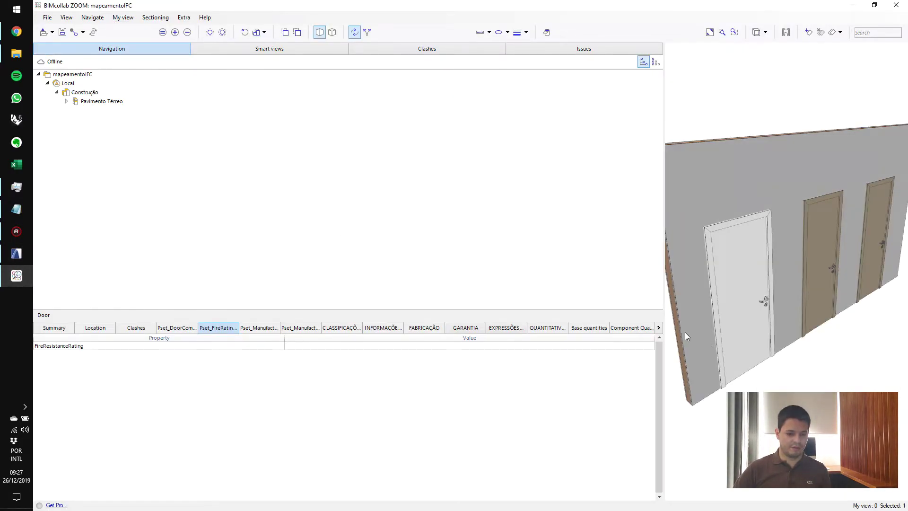
click(658, 328)
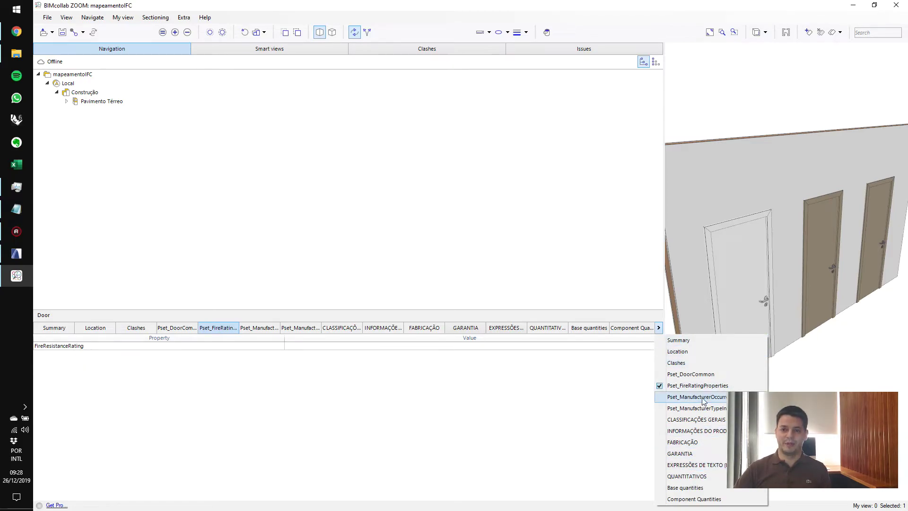
click(509, 263)
click(48, 17)
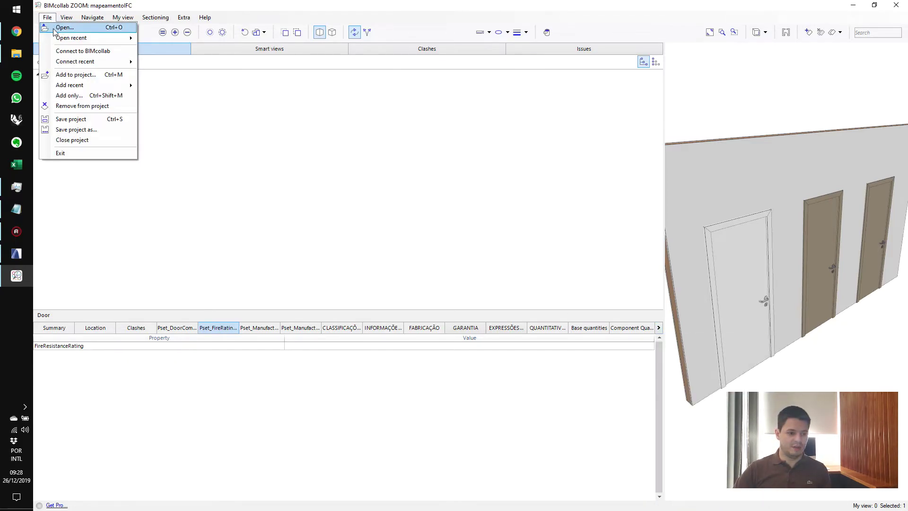
click(75, 140)
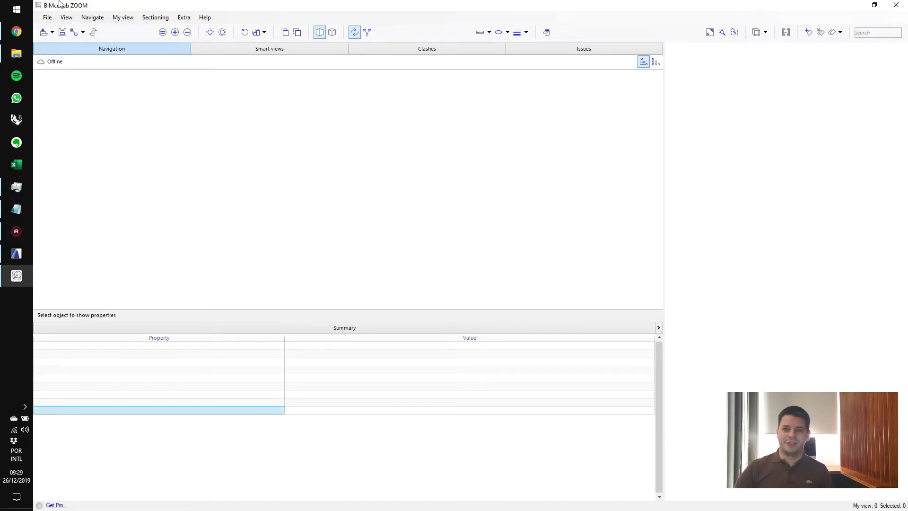
click(44, 33)
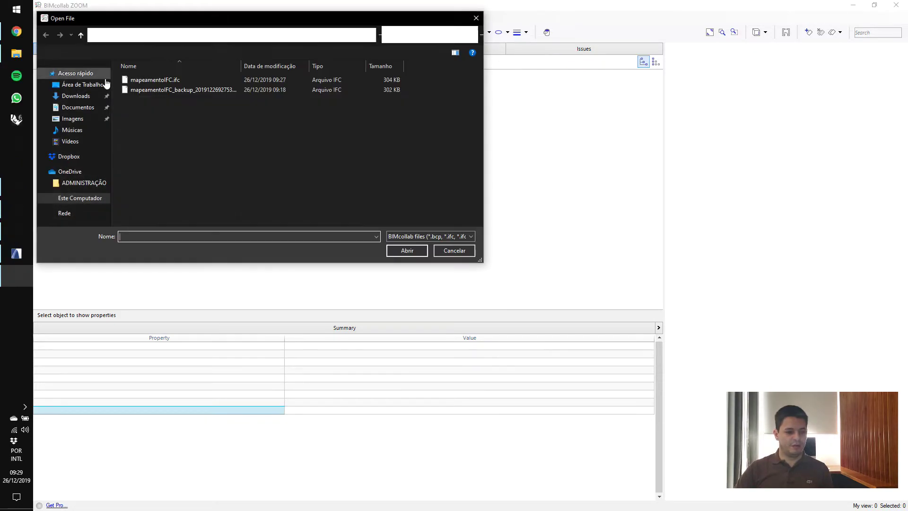
double_click(159, 81)
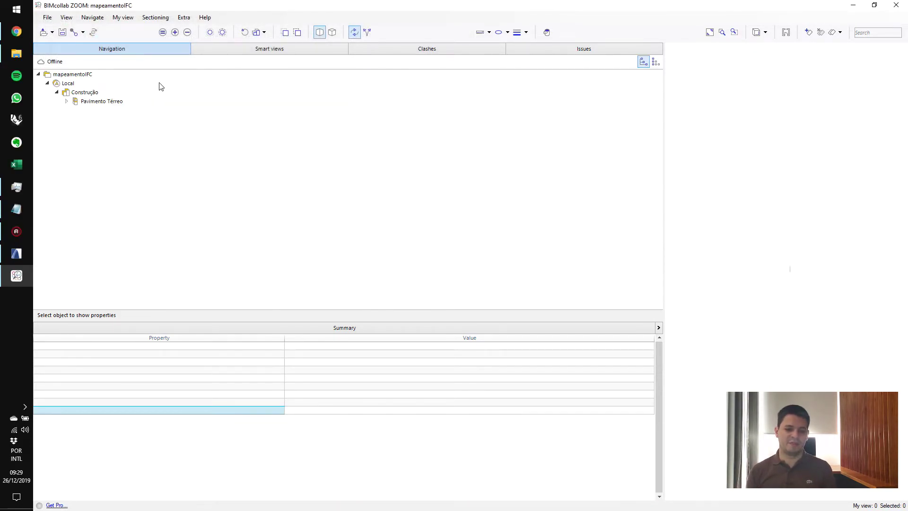
Select the widest door, nearest in the wall, and display its sinsalabim property set
drag(843, 208, 728, 219)
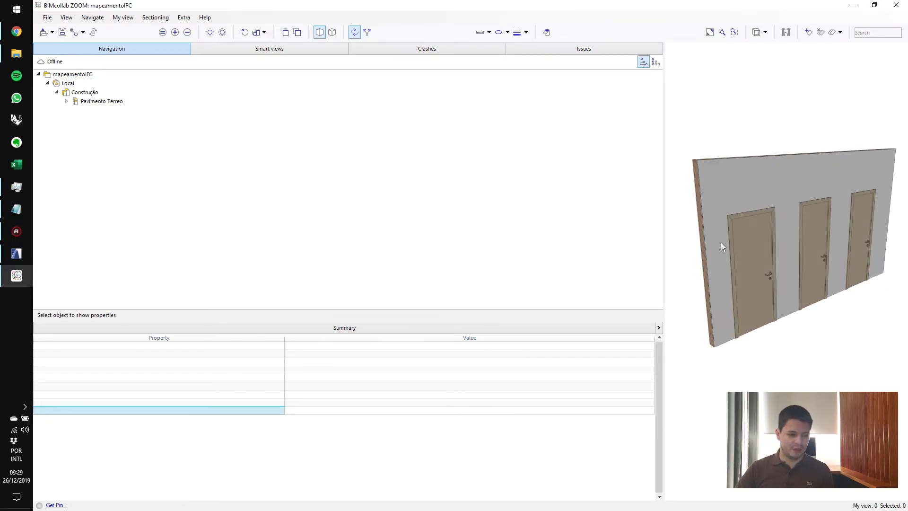
click(756, 234)
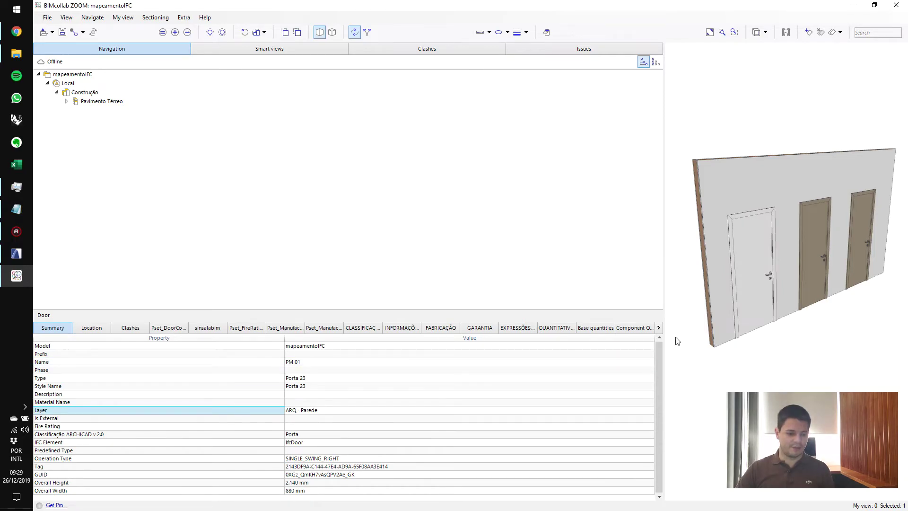
click(659, 328)
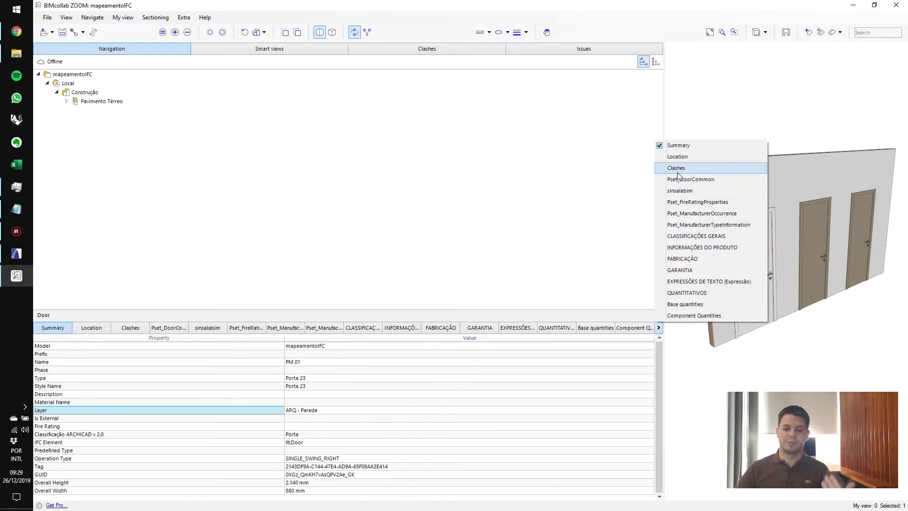
click(718, 191)
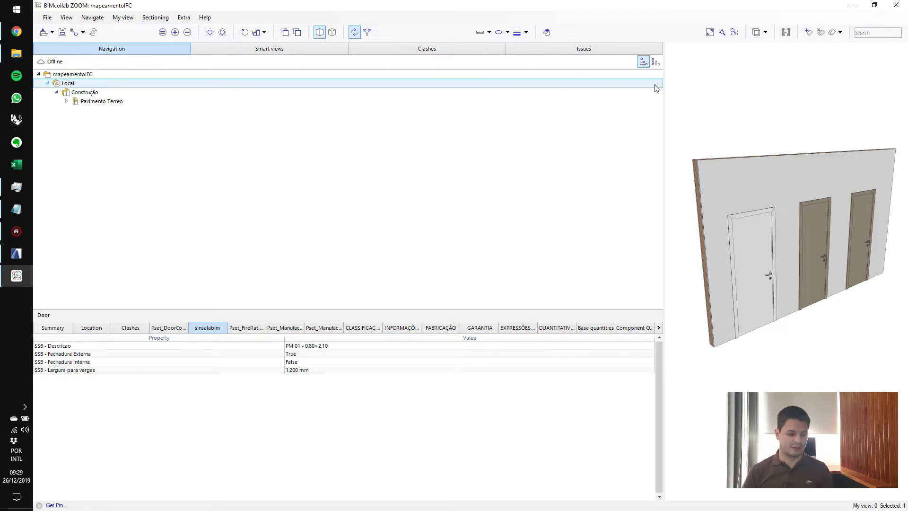
Inspect the sinsalabim properties of the middle door and the farthest door in the wall
click(813, 241)
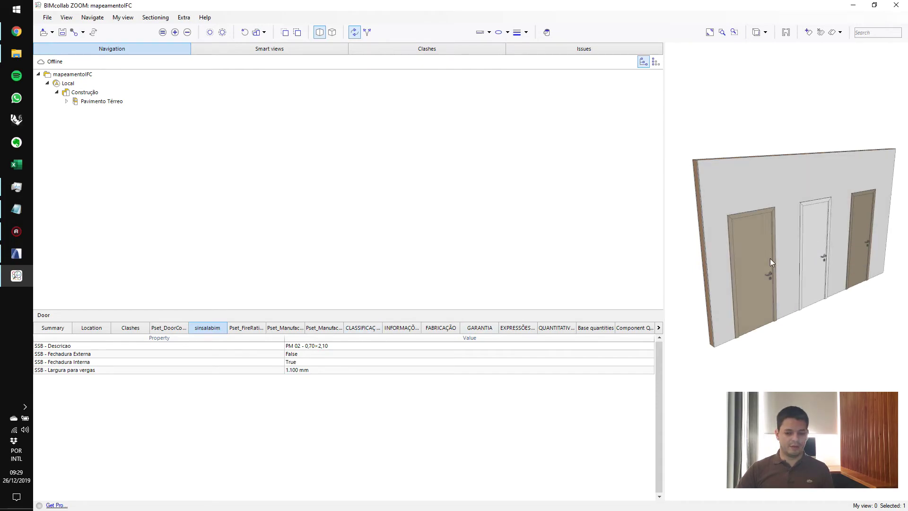
middle_drag(810, 258, 764, 284)
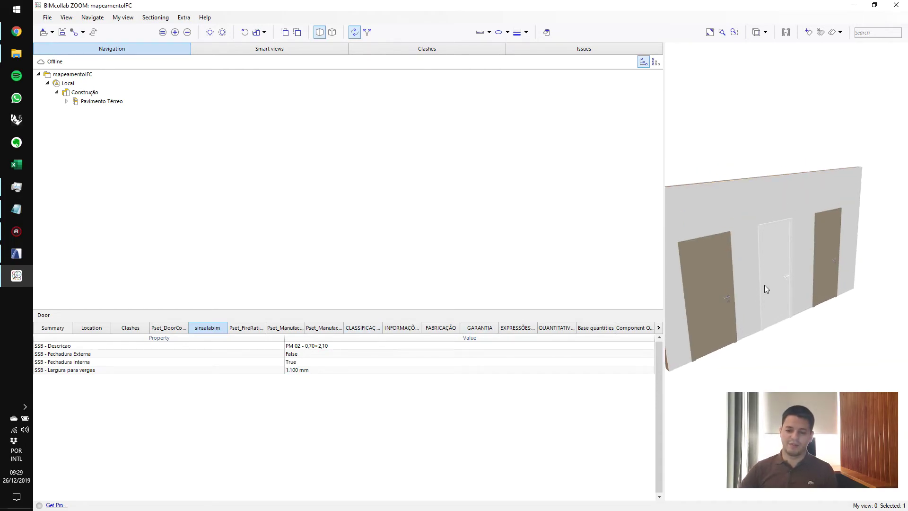
click(828, 253)
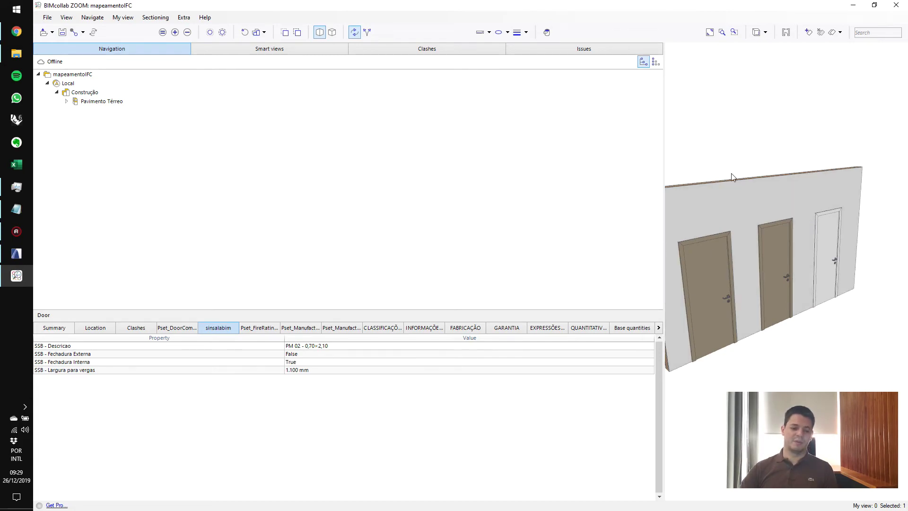